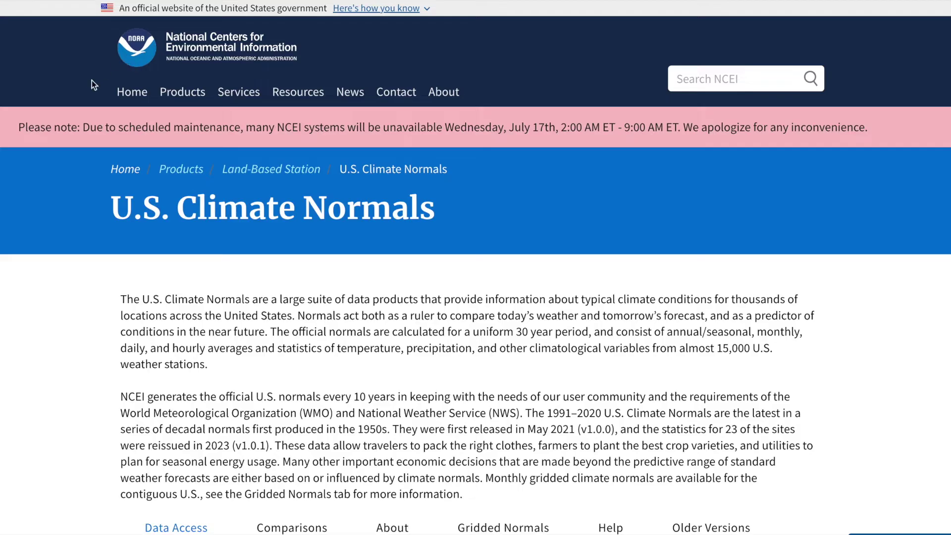
Step: Review the U.S. Climate Normals page's introduction and data access section
scroll(169, 337, down, 5)
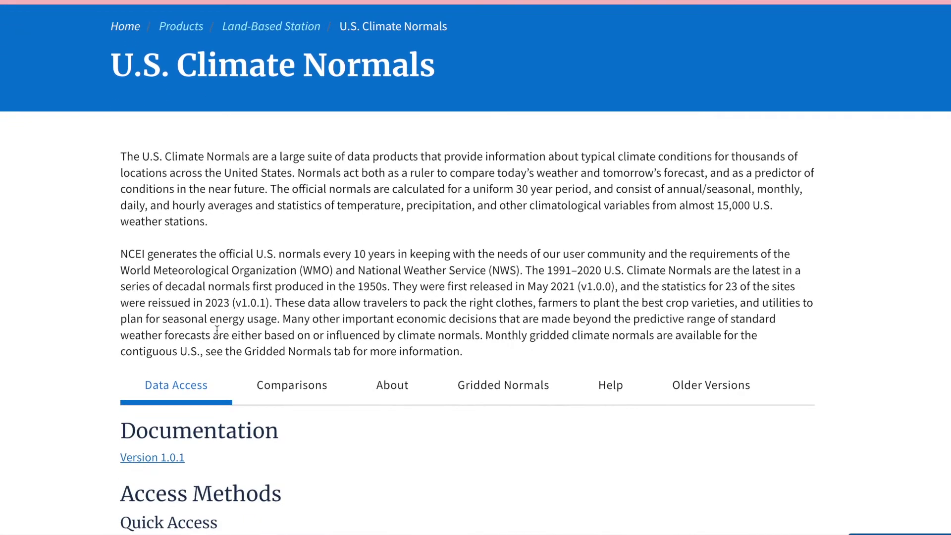
scroll(217, 330, down, 9)
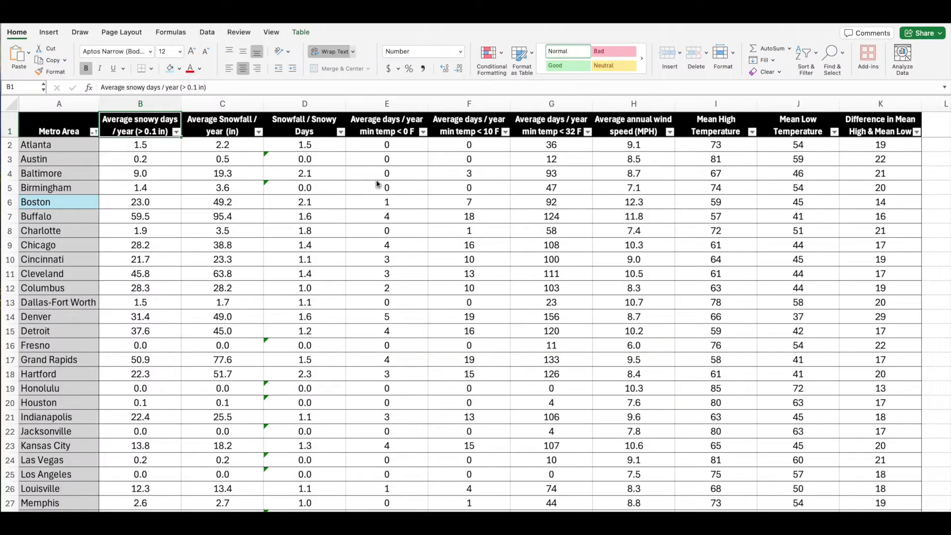
Step: Switch to the Excel climate workbook and look through the full metro area table from Atlanta to Washington DC
scroll(160, 287, down, 3)
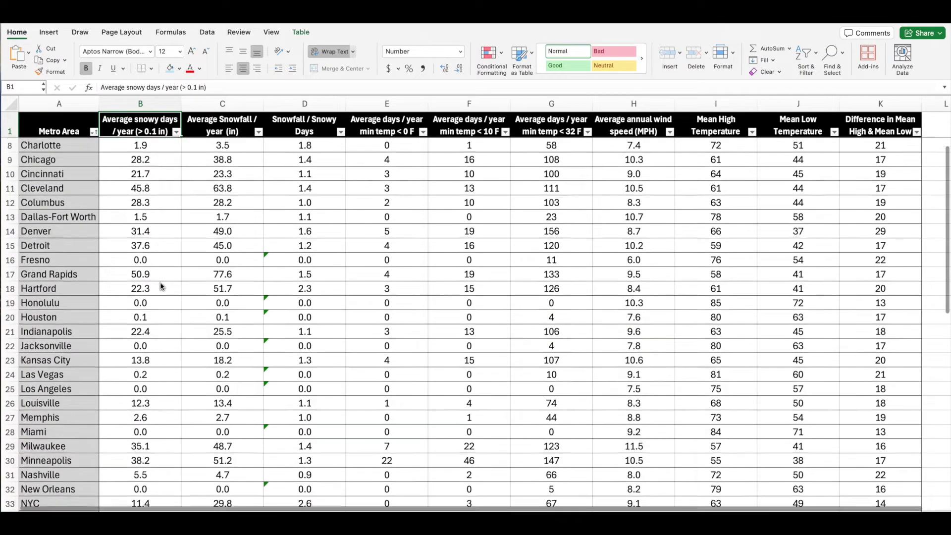
scroll(160, 284, down, 12)
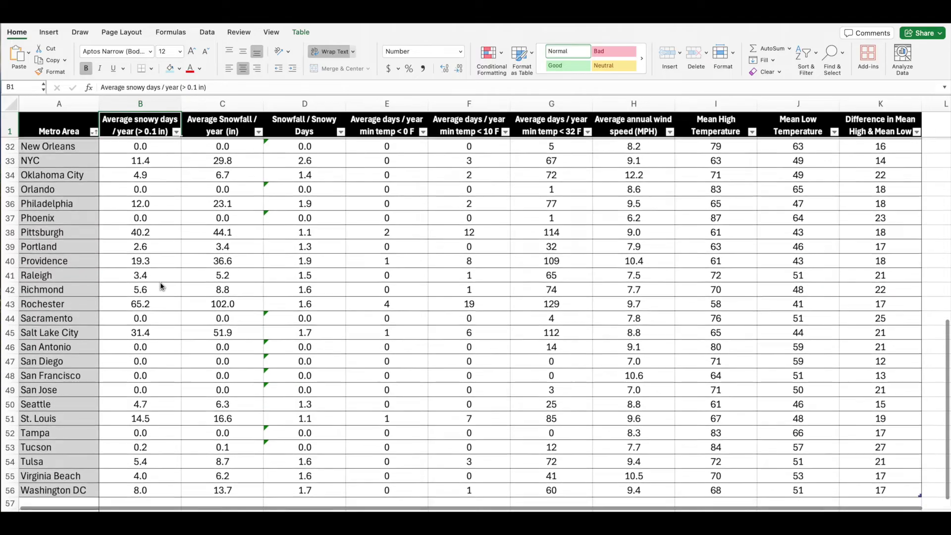
scroll(160, 286, up, 14)
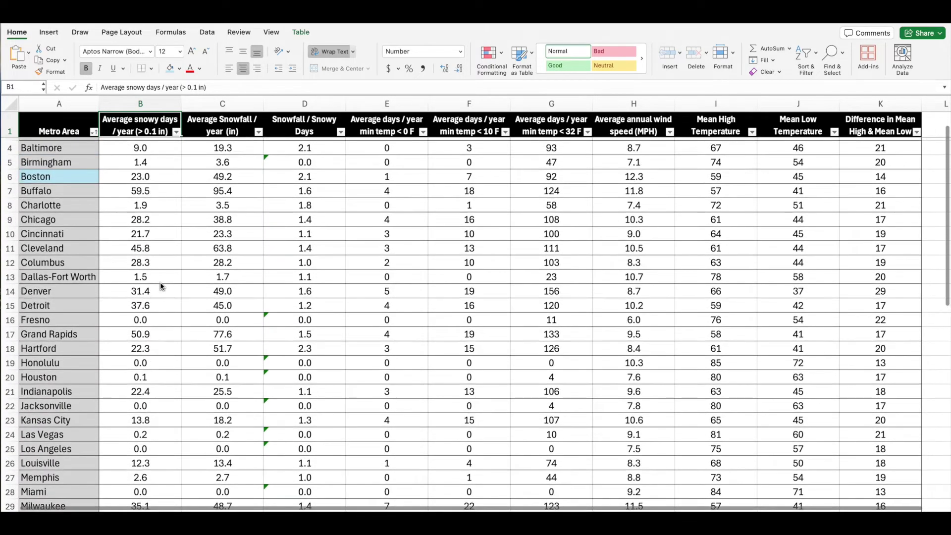
scroll(159, 286, up, 1)
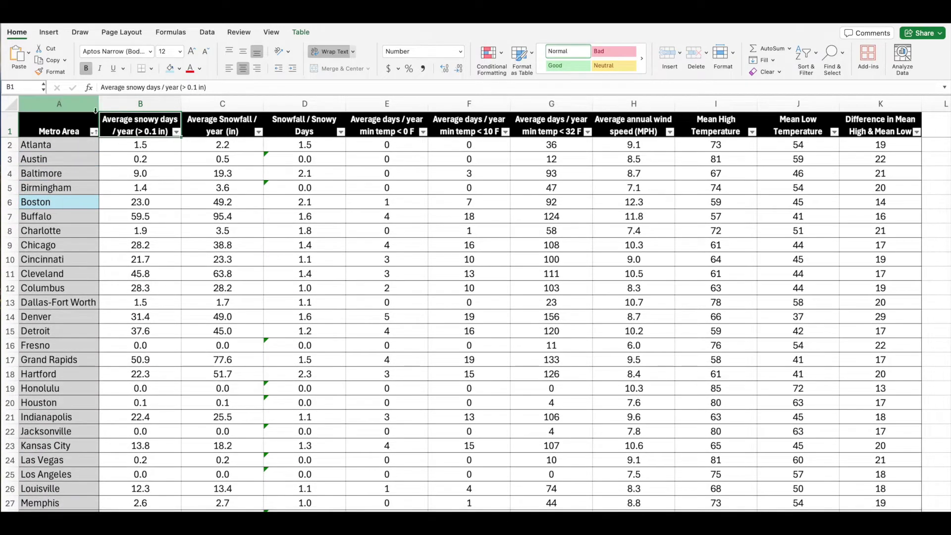
Step: Apply a red-yellow-green color scale to the average snowy days per year column, with high values in red
click(149, 104)
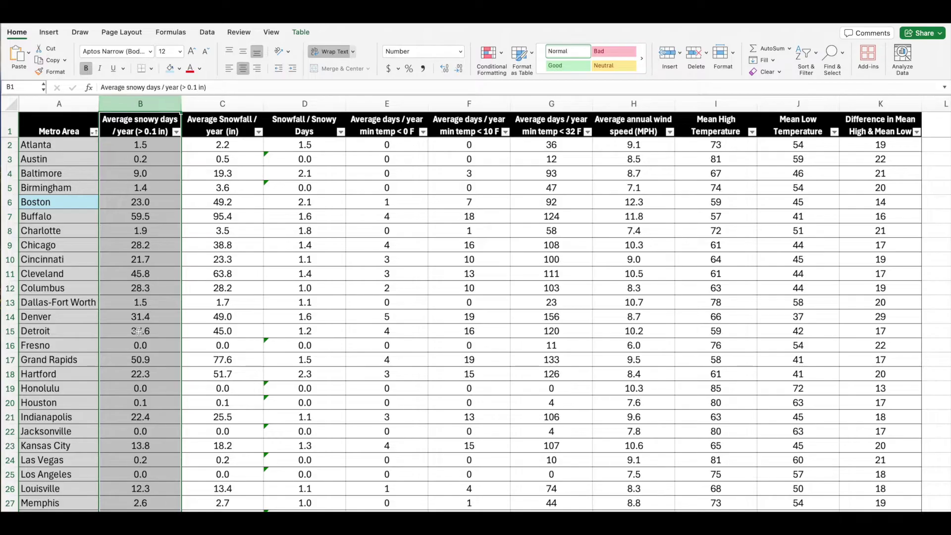
click(152, 132)
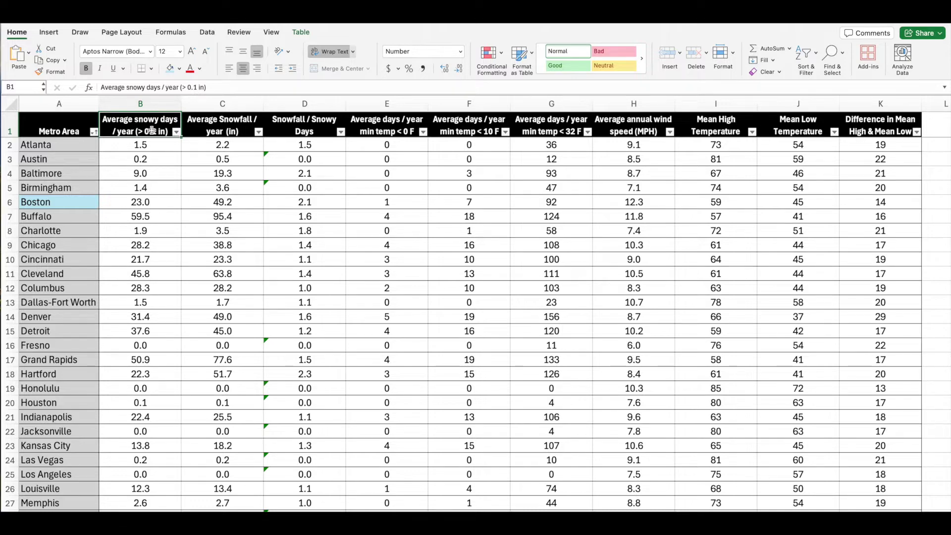
click(148, 104)
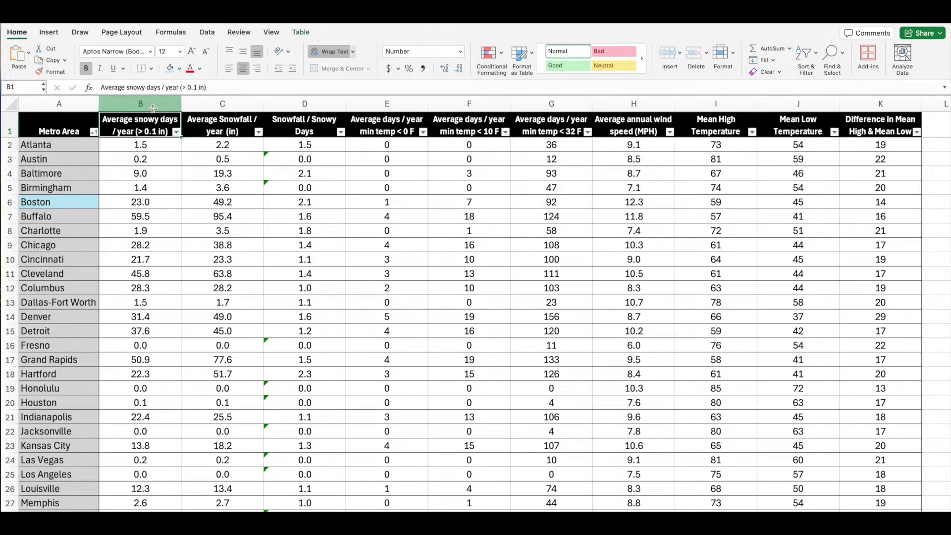
click(489, 55)
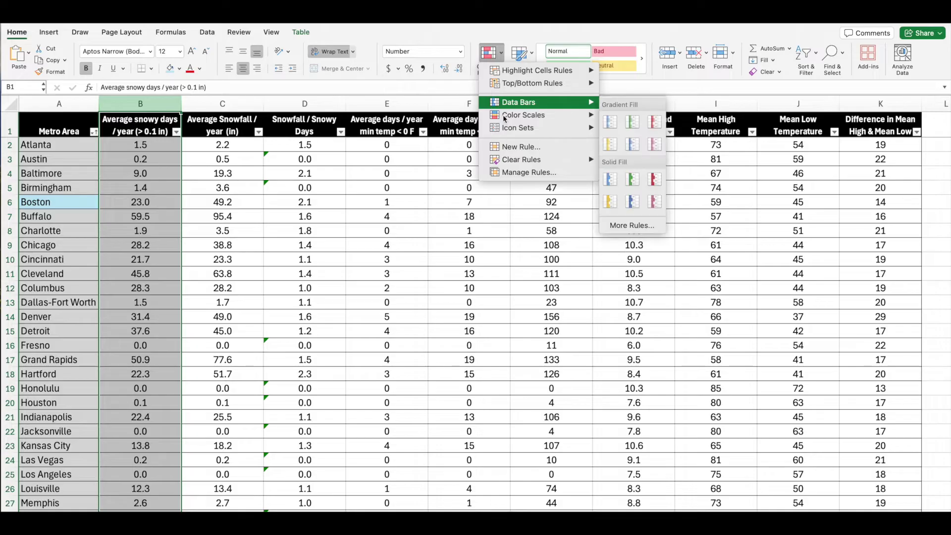
mouse_move(504, 116)
click(632, 122)
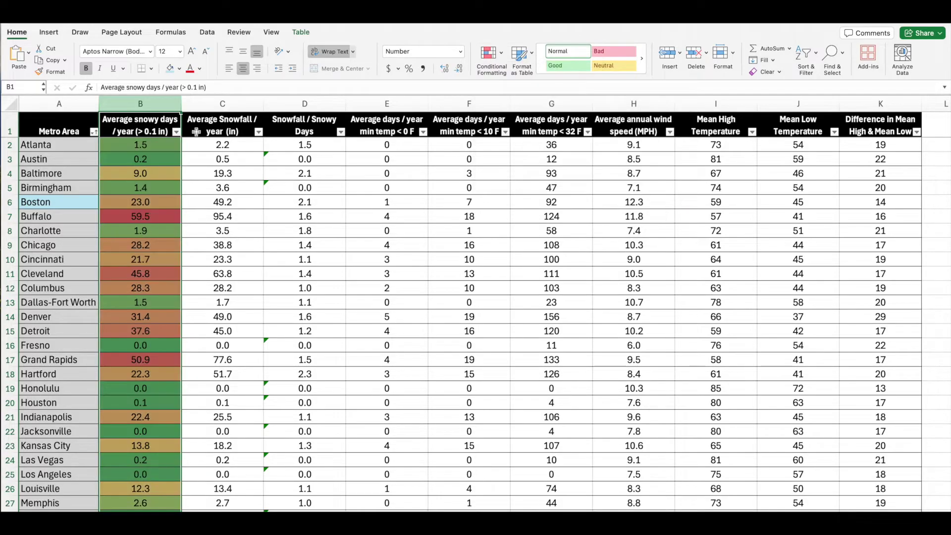
Step: Sort the table by average snowy days per year in descending order
click(175, 133)
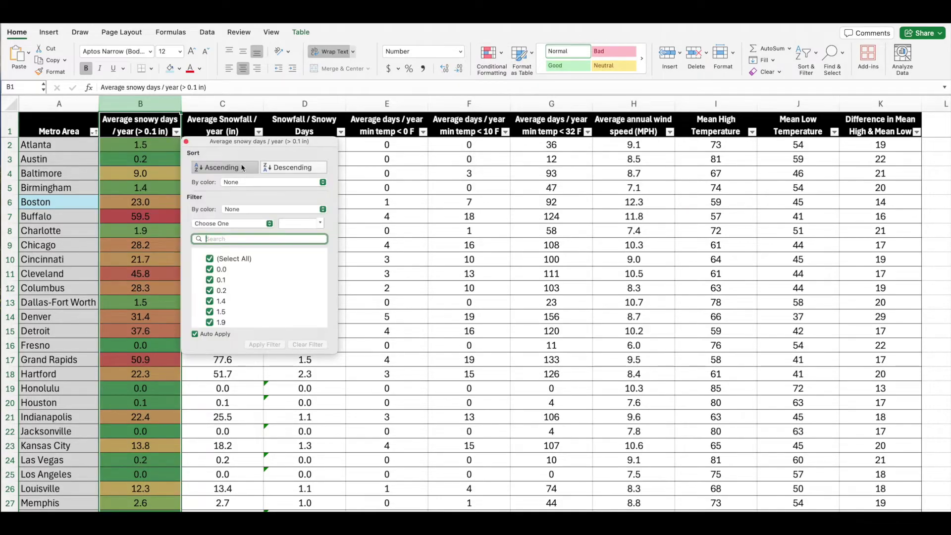
click(278, 168)
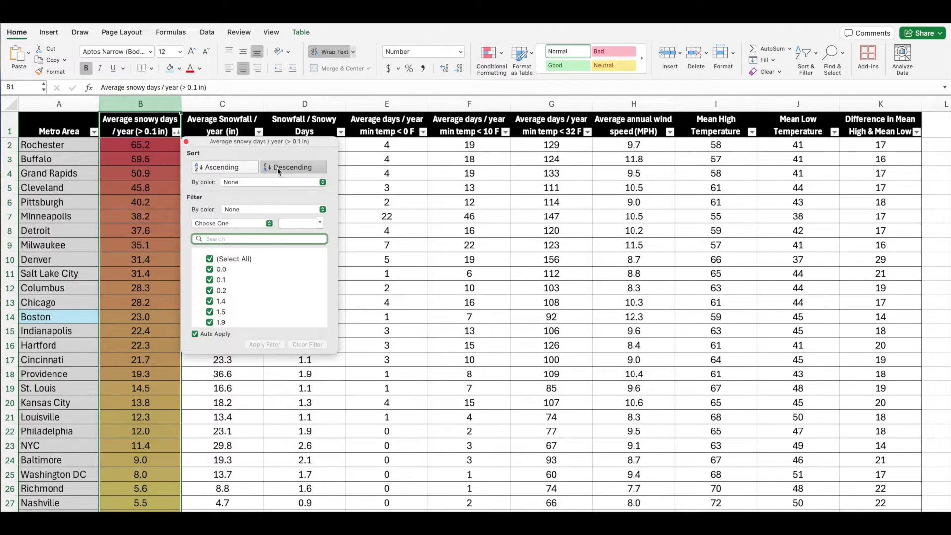
click(185, 142)
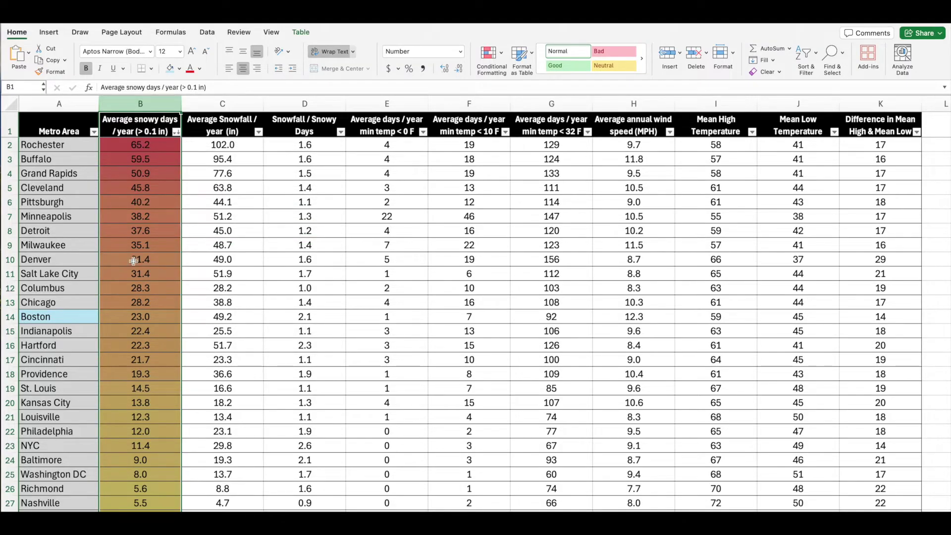
Step: Examine the metro areas ranked above Boston, from Rochester to Chicago, and their average snowy days per year
click(60, 303)
drag(61, 303, 83, 148)
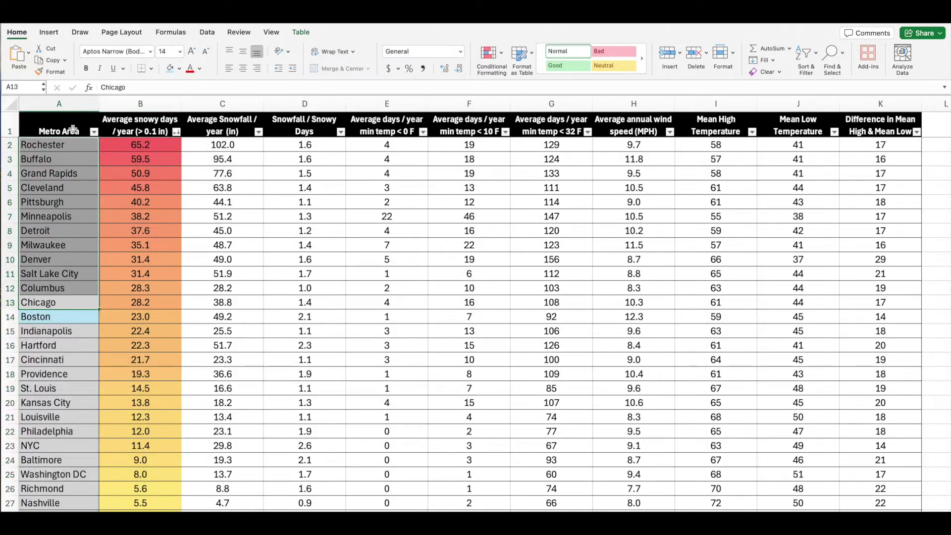
click(145, 303)
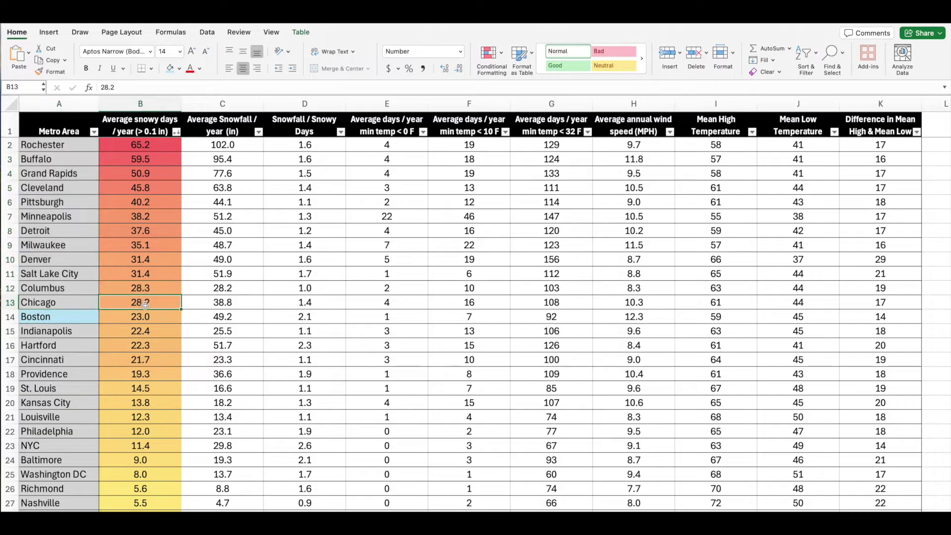
drag(146, 304, 151, 143)
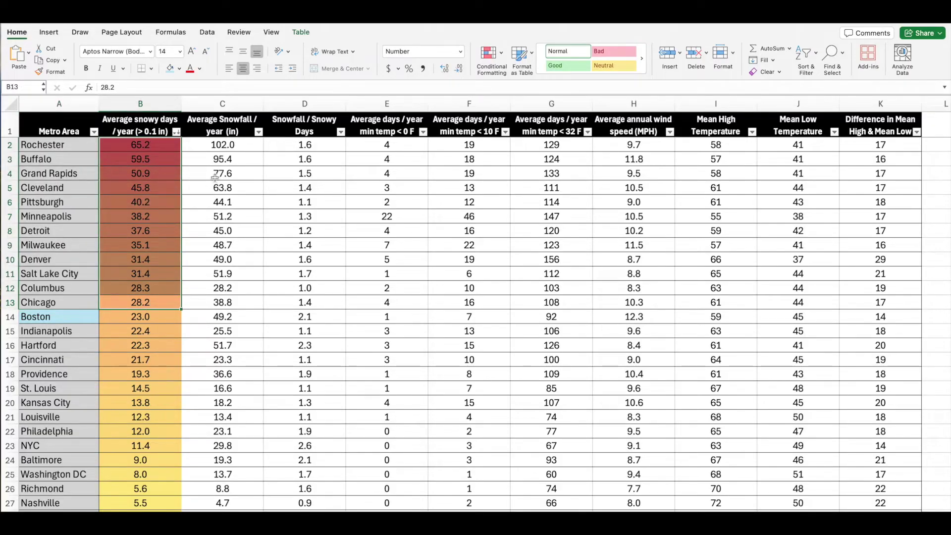
click(86, 335)
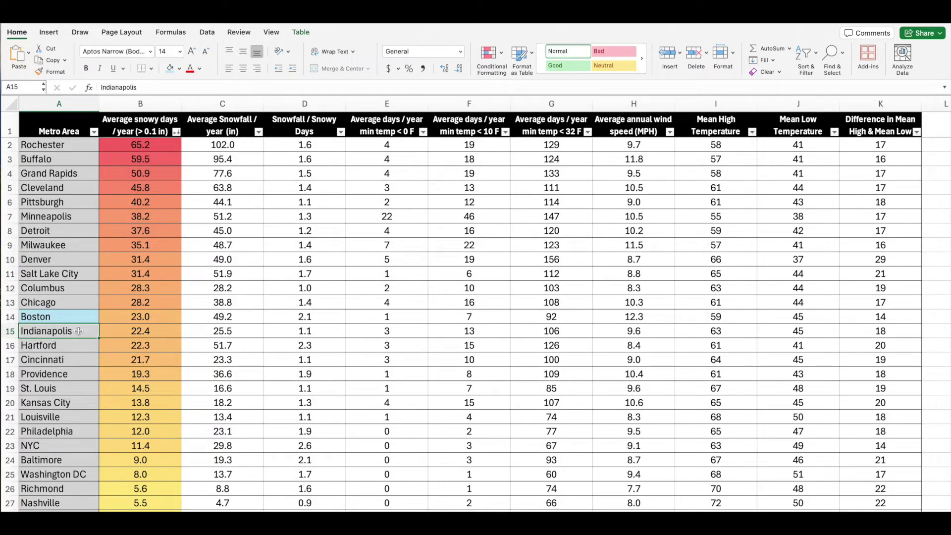
Step: Apply a red-yellow-green color scale to the average snowfall per year column, with high values in red
click(227, 126)
key(ctrl+shift+Down)
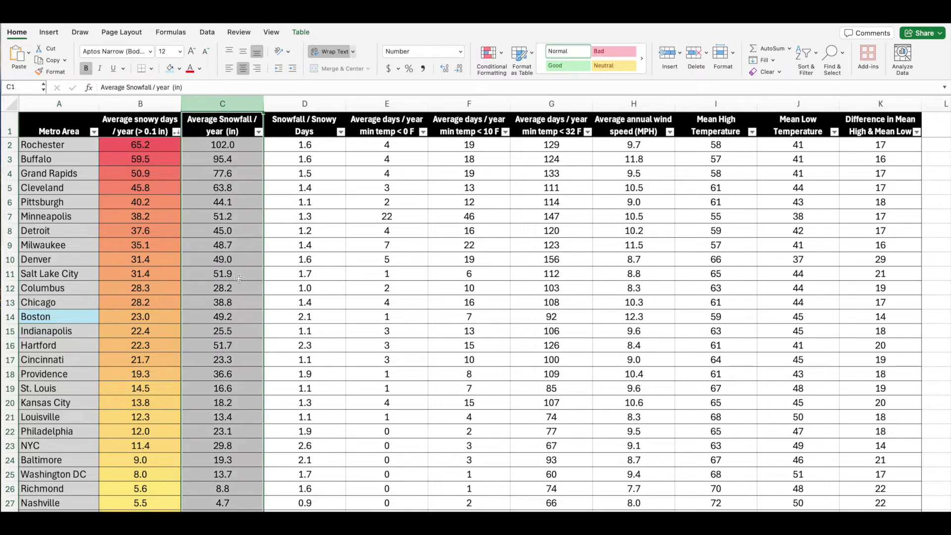
click(227, 140)
click(227, 115)
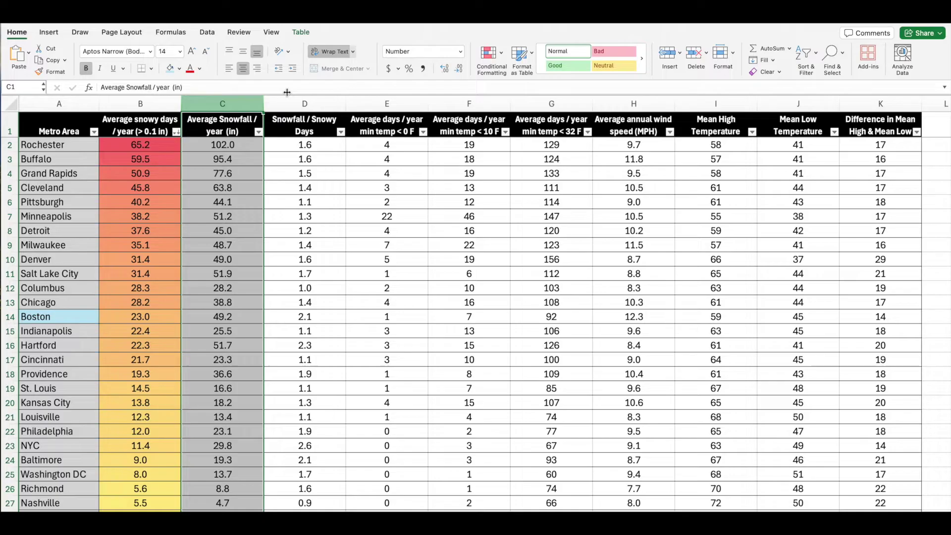
click(501, 68)
mouse_move(518, 116)
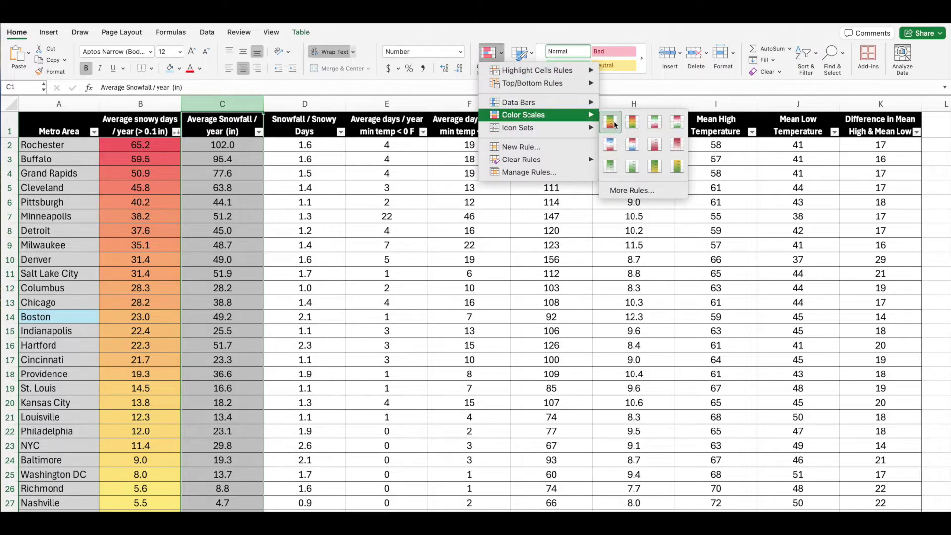
click(633, 122)
Step: Sort the table by average snowfall per year in descending order
click(258, 132)
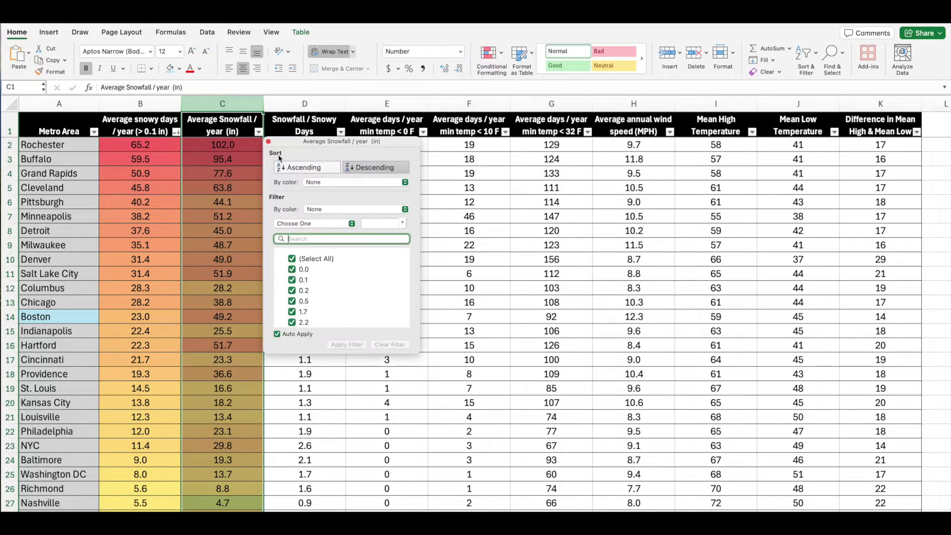
click(297, 168)
click(369, 168)
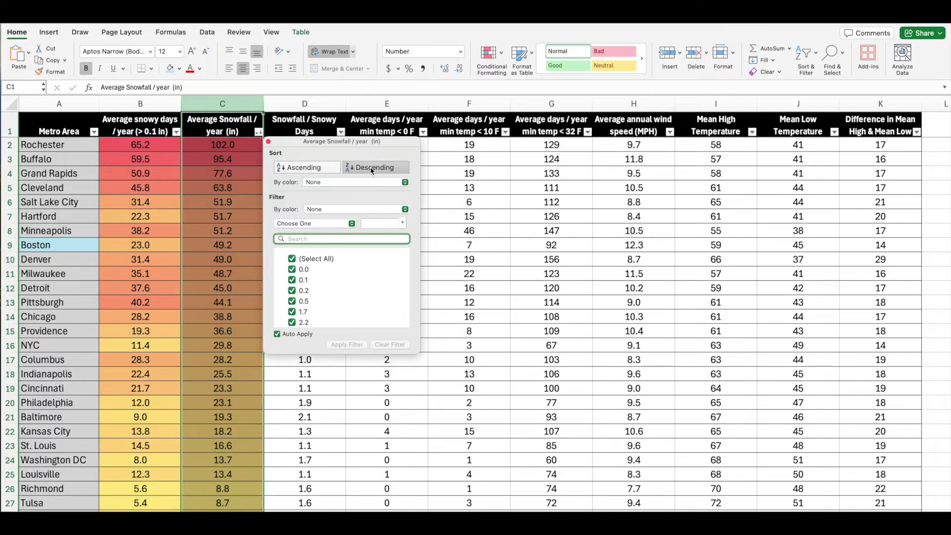
click(268, 142)
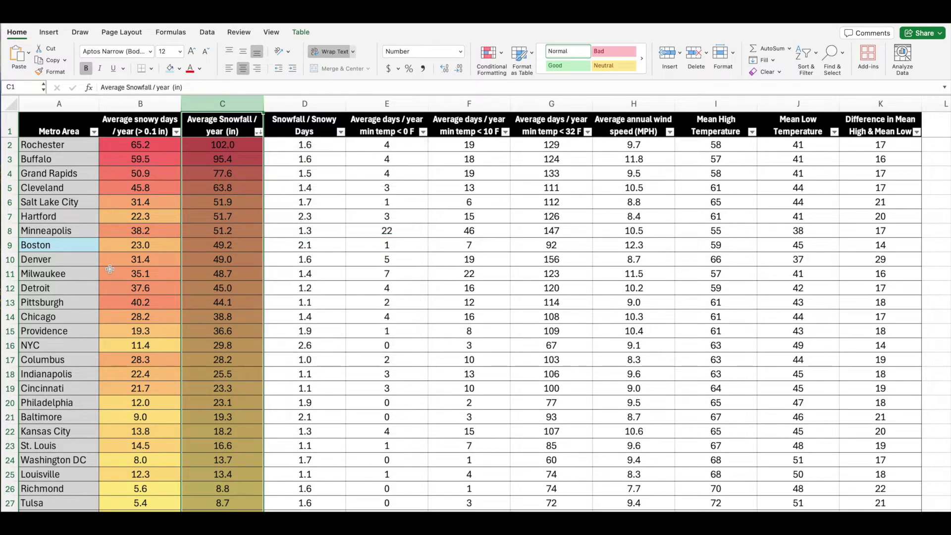
Step: Compare Boston's average snowfall and snowy days with the Minneapolis, Denver, Milwaukee and Chicago rows
click(12, 250)
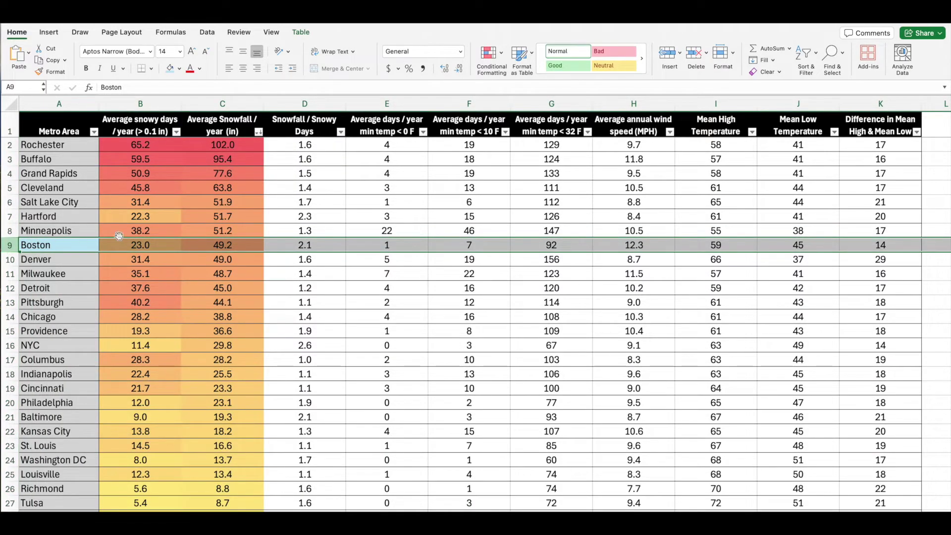
click(224, 250)
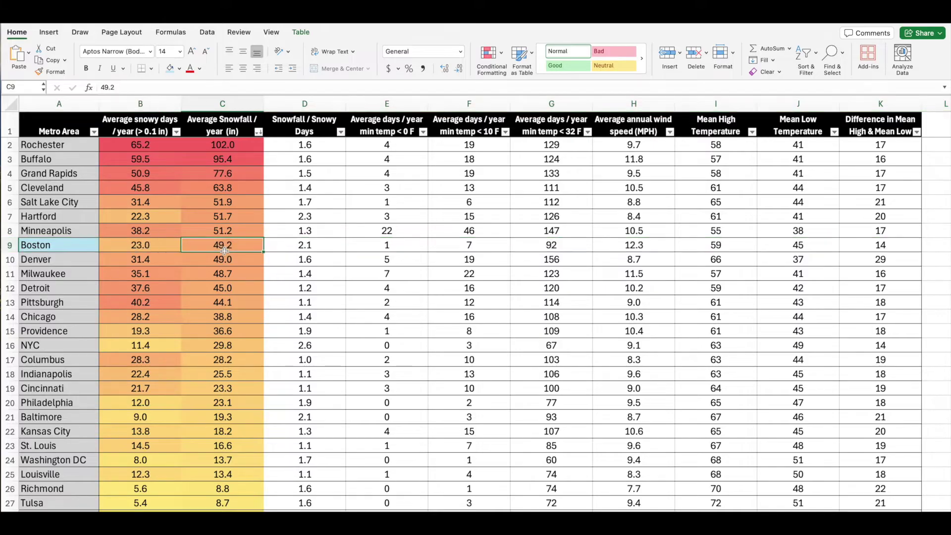
click(100, 233)
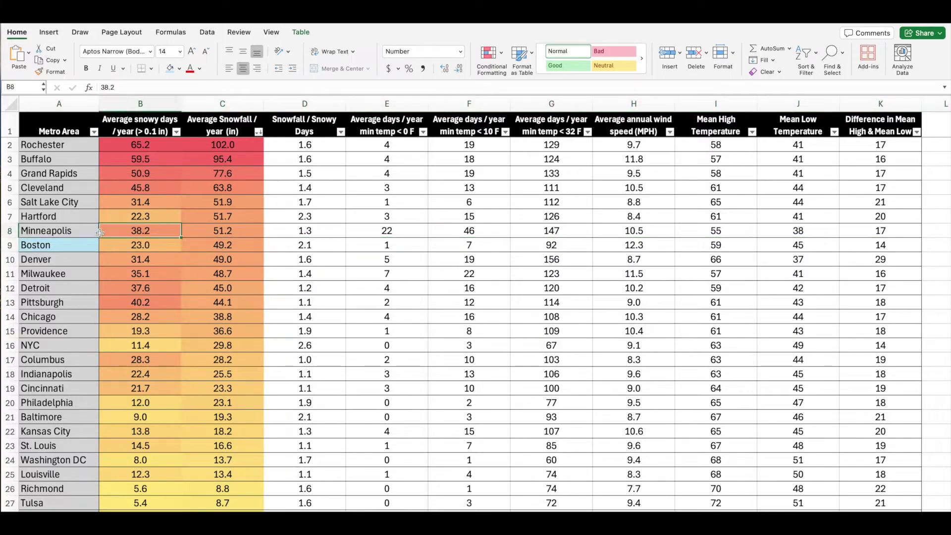
click(84, 232)
click(69, 260)
click(60, 276)
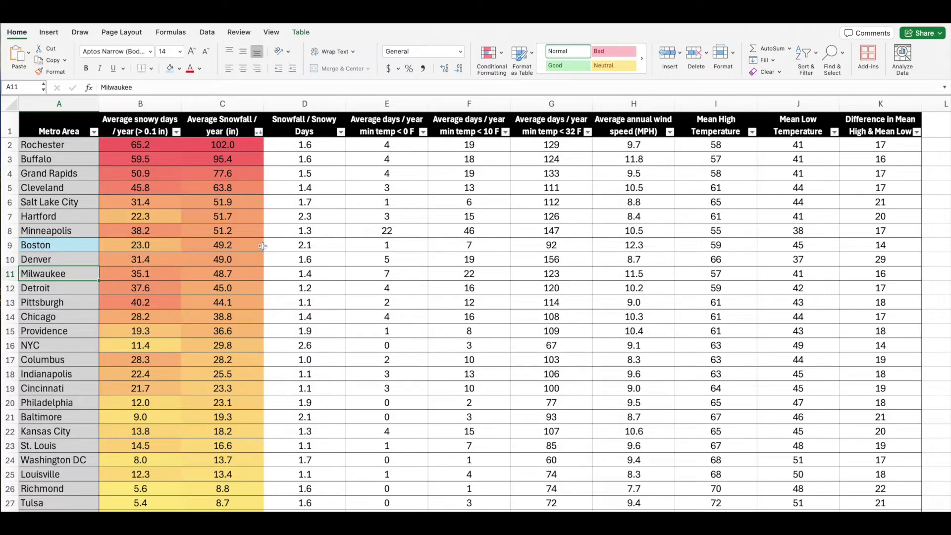
click(12, 246)
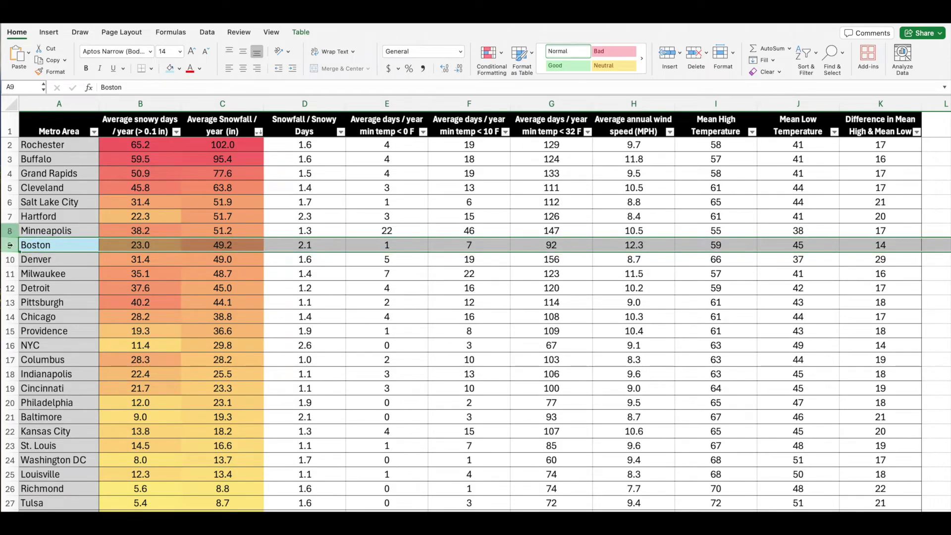
click(5, 318)
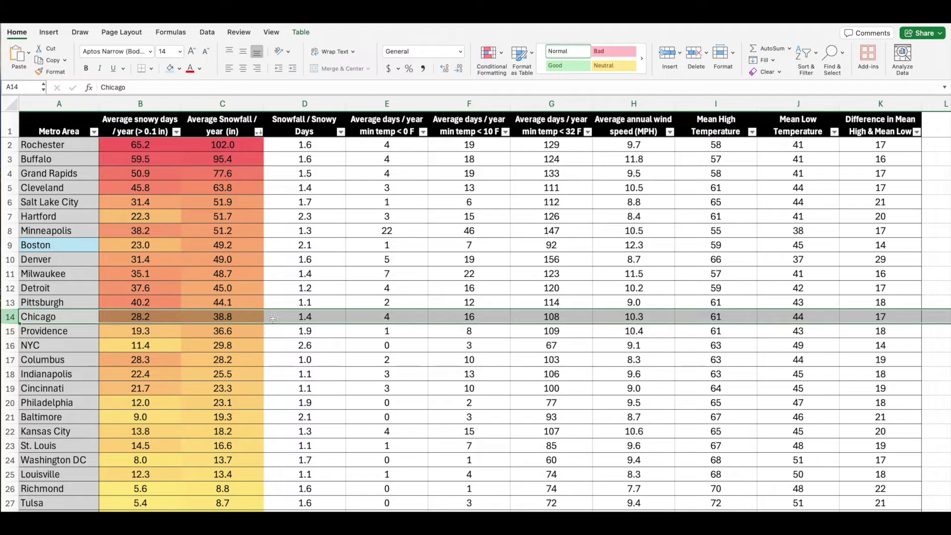
Step: Apply a red-yellow-green color scale to the Snowfall / Snowy Days column, with high values in red
click(315, 103)
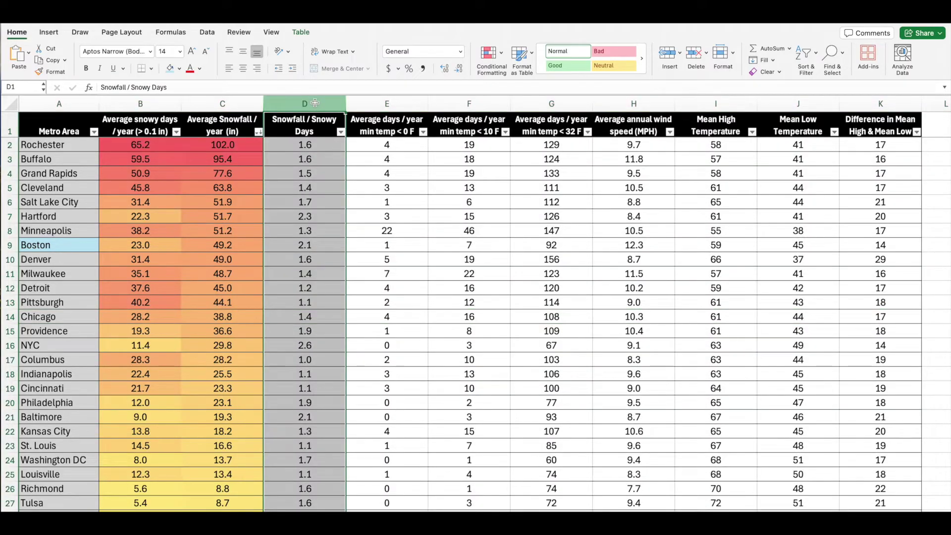
click(489, 53)
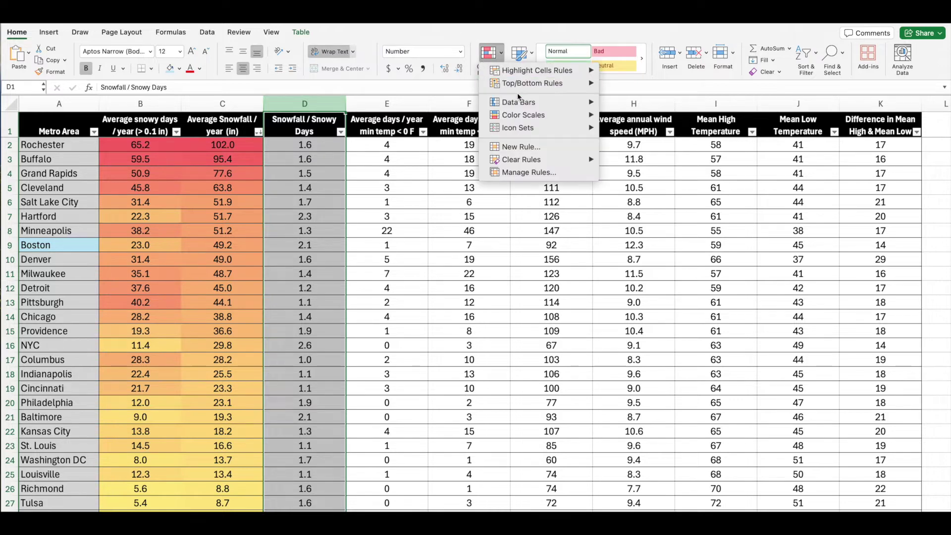
mouse_move(520, 115)
click(630, 123)
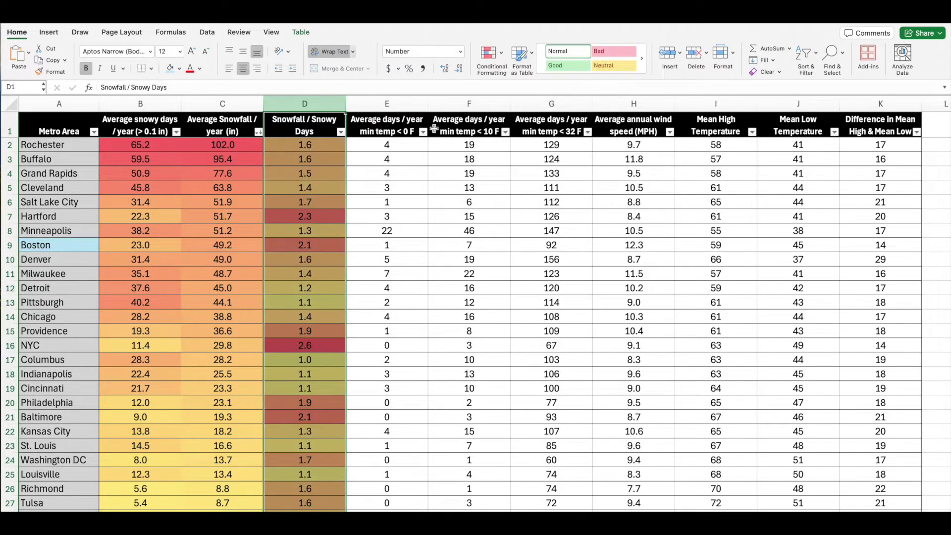
Step: Sort the table by Snowfall / Snowy Days in descending order
click(340, 132)
click(383, 167)
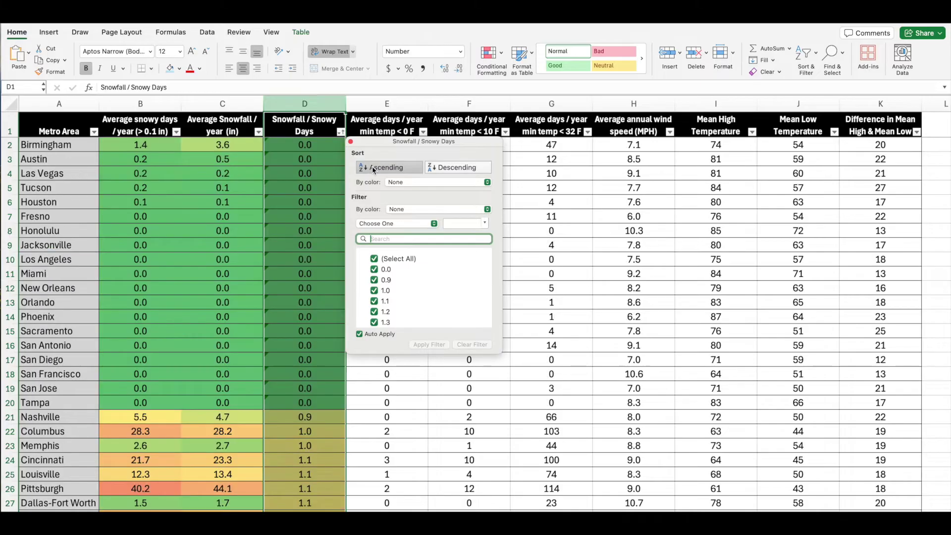
click(443, 168)
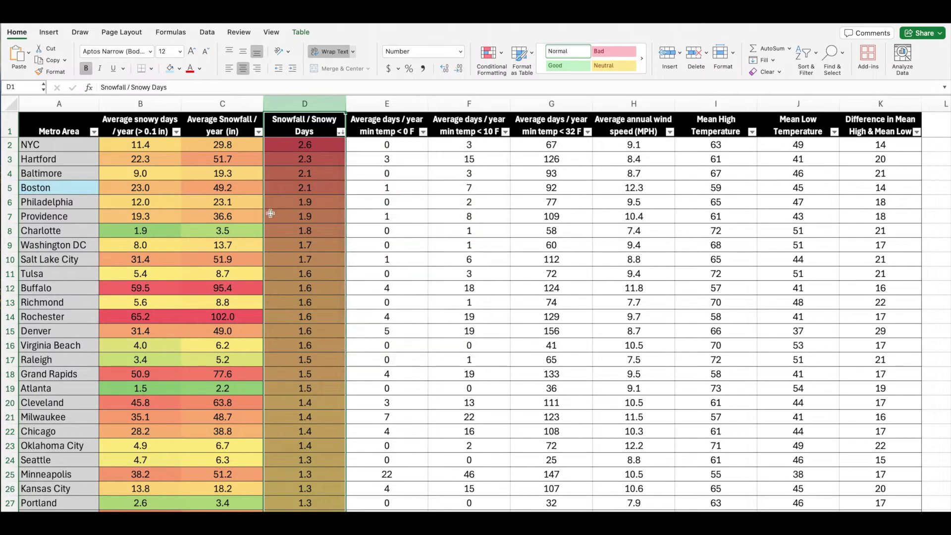
Step: Compare Boston's Snowfall / Snowy Days ratio and average snowfall with the other metro areas, including the low-ranked Austin row
click(45, 187)
click(20, 187)
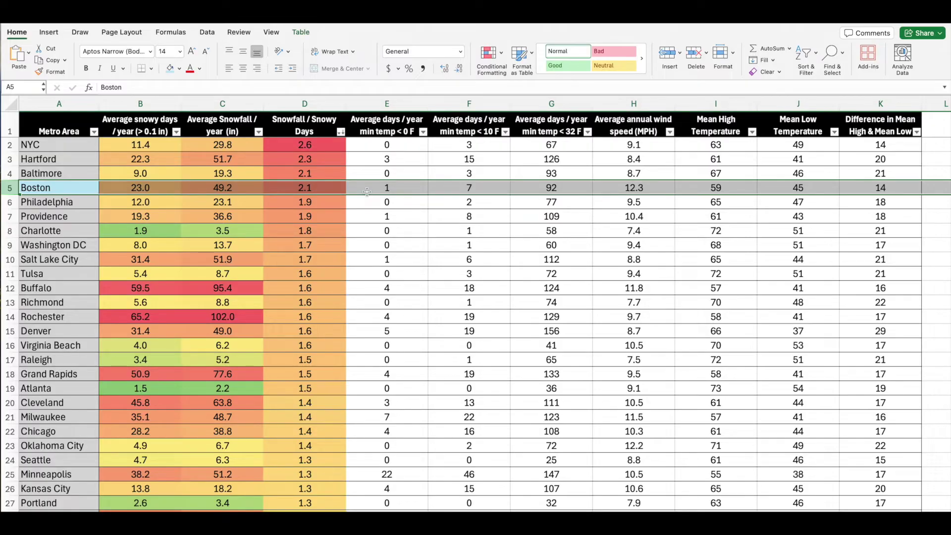
click(327, 190)
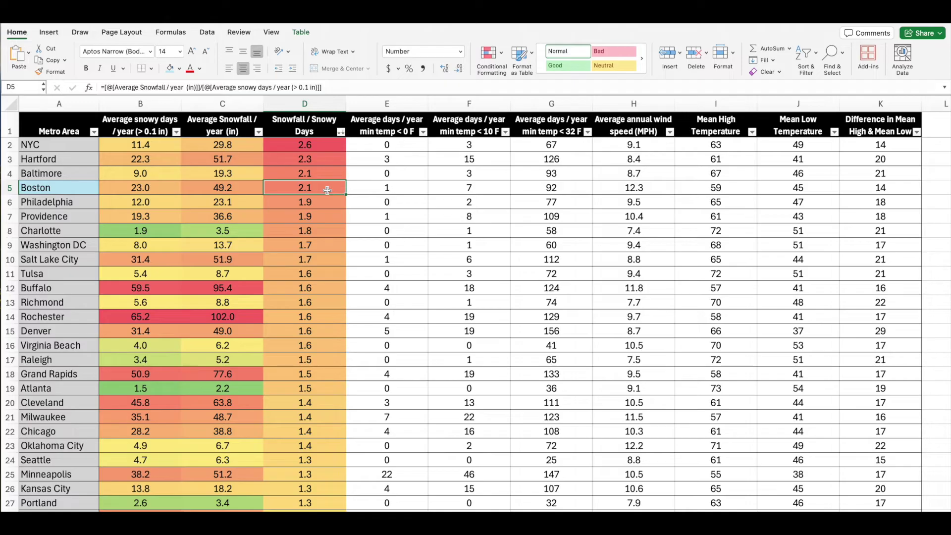
scroll(77, 454, down, 10)
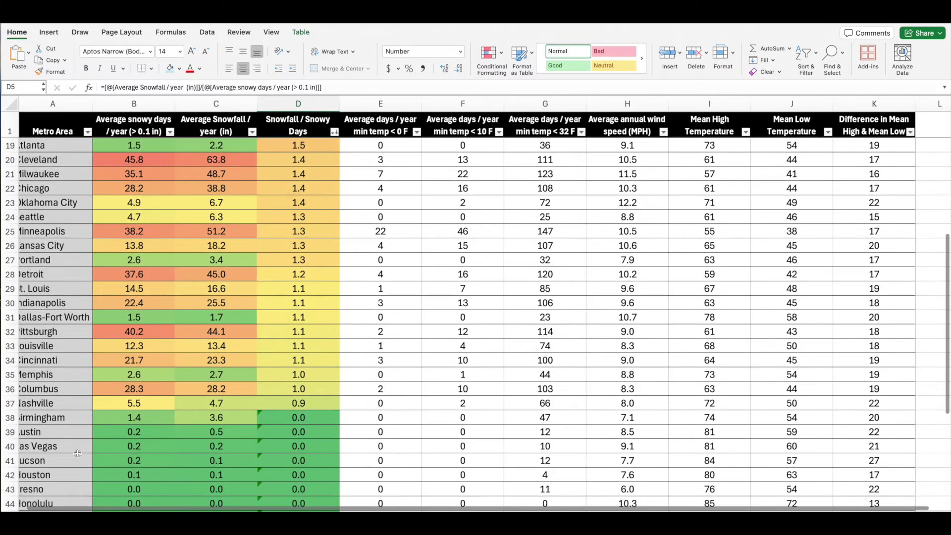
click(10, 432)
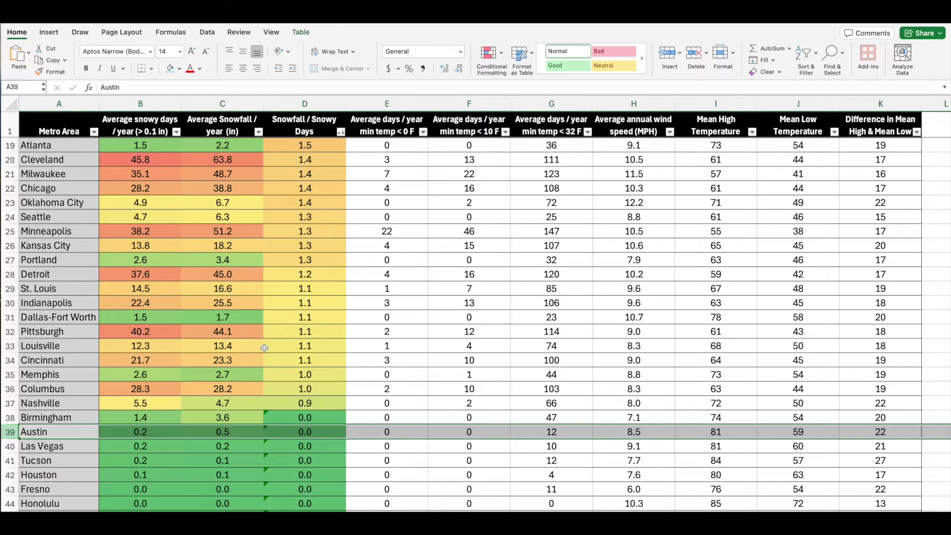
scroll(264, 348, up, 10)
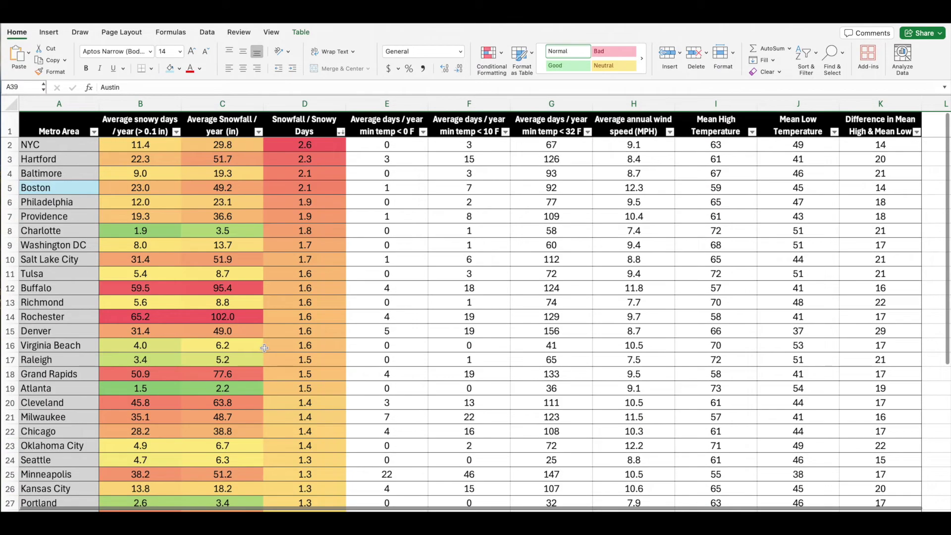
click(9, 188)
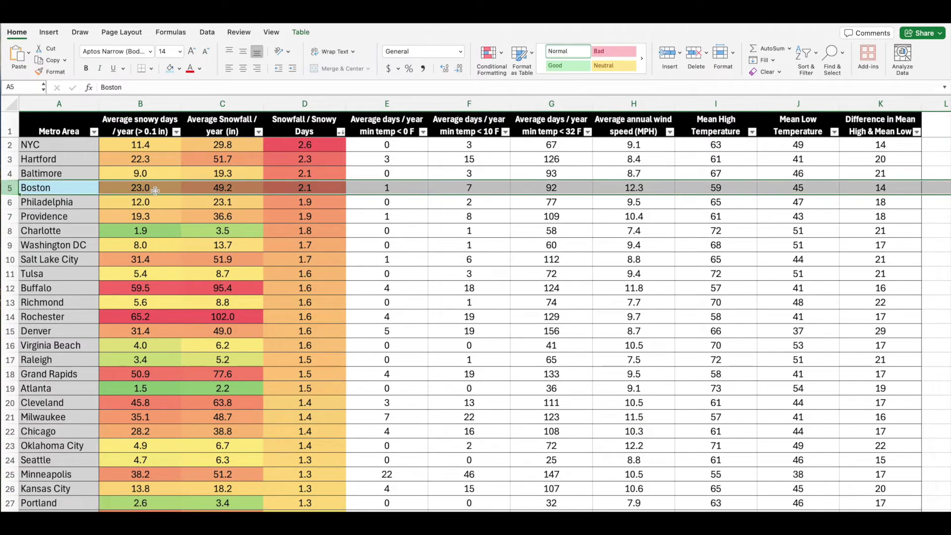
click(237, 191)
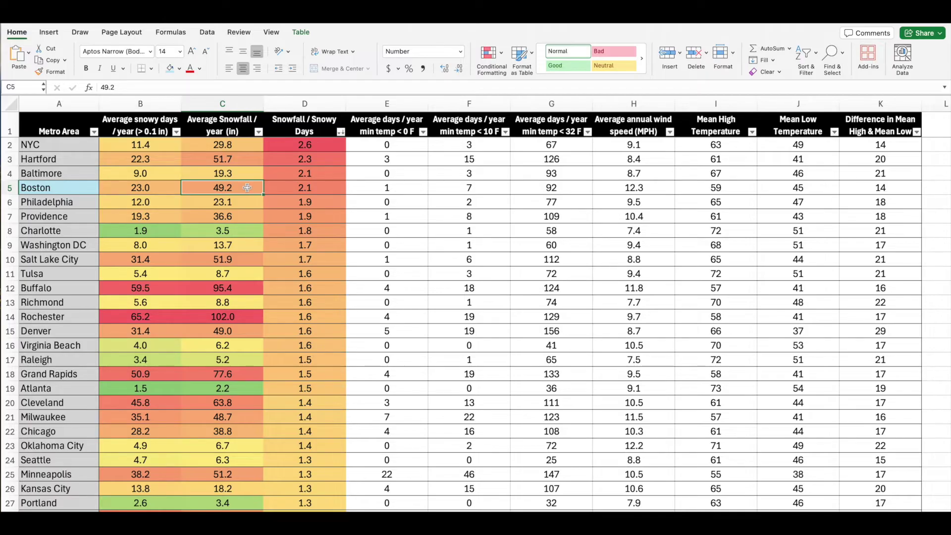
Step: Examine the days below 32 F column, comparing Boston's rank with Baltimore and the metro areas above it
click(548, 103)
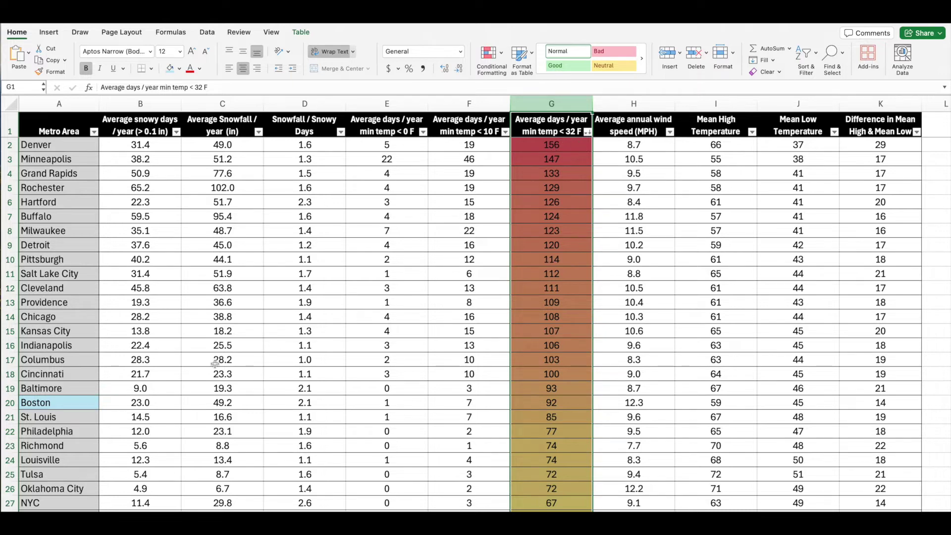
click(8, 403)
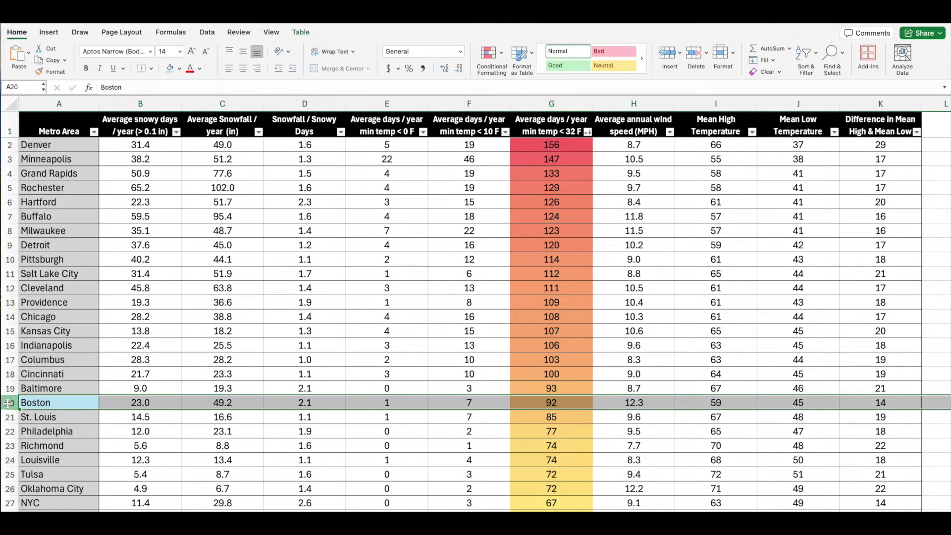
drag(80, 390, 86, 142)
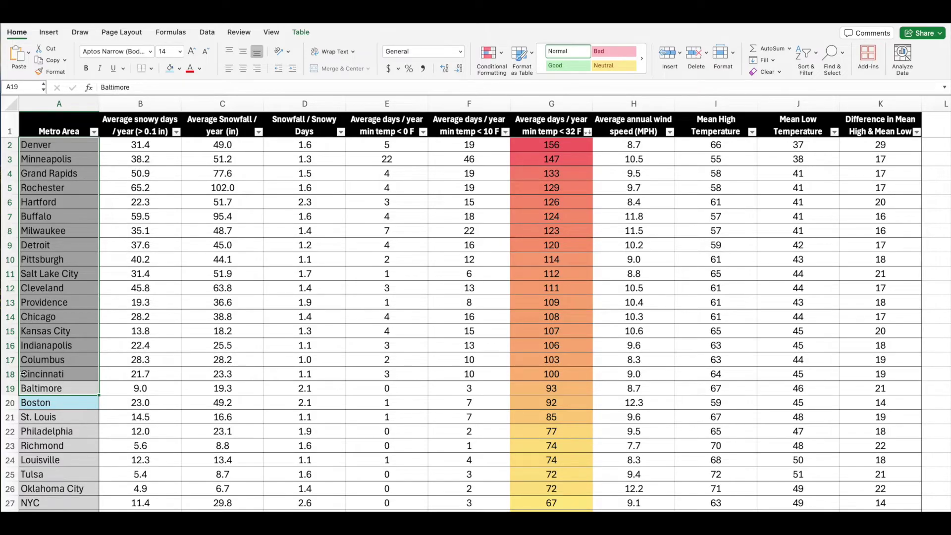
click(68, 387)
key(shift+space)
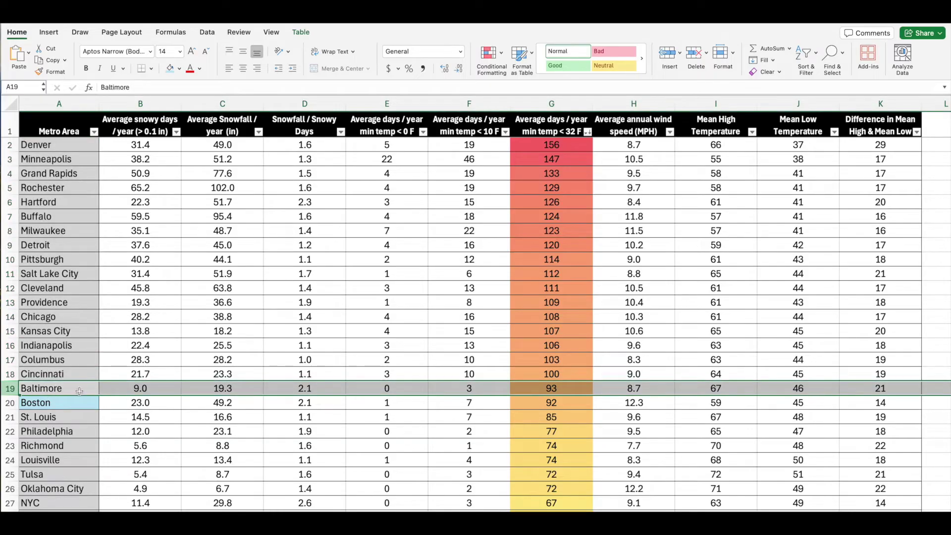
click(555, 389)
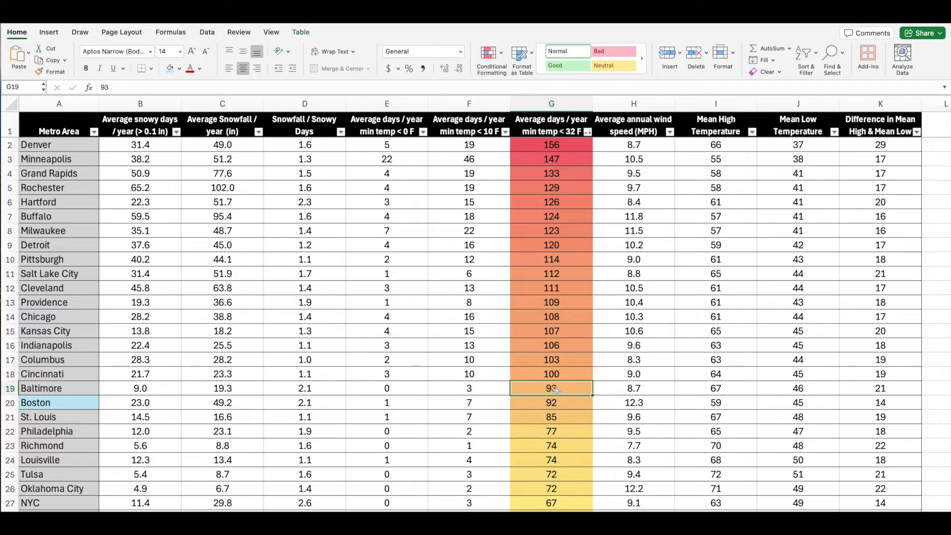
Step: Compare Boston's days below 0 F and below 32 F with the Grand Rapids and Minneapolis figures
click(393, 404)
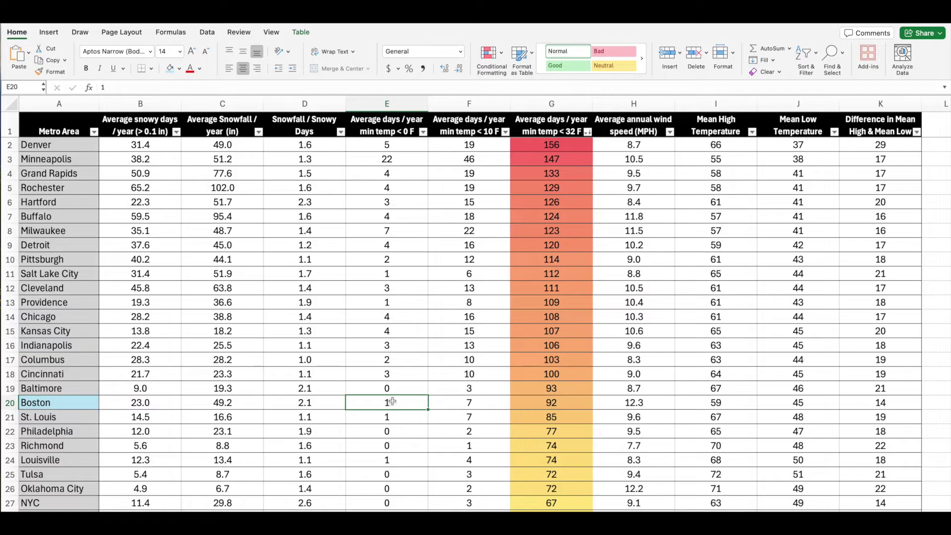
click(10, 402)
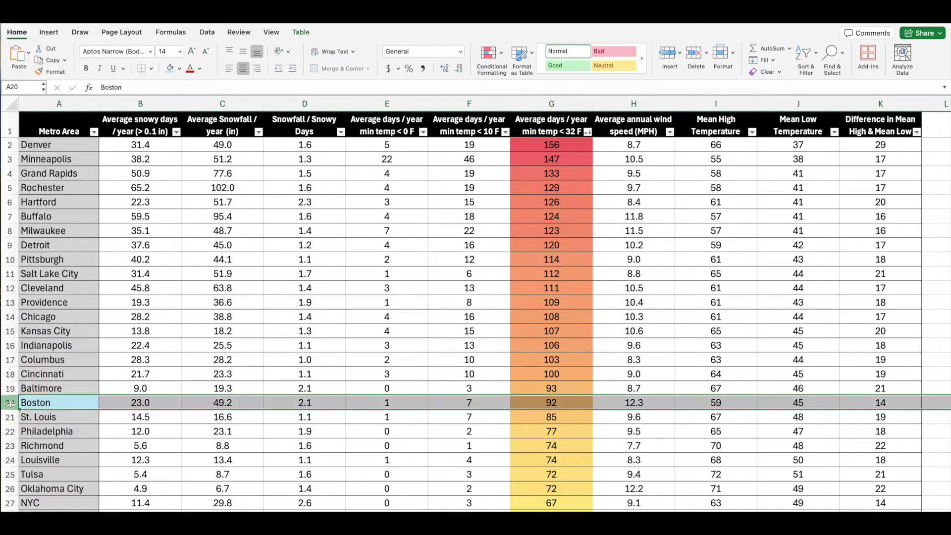
click(377, 404)
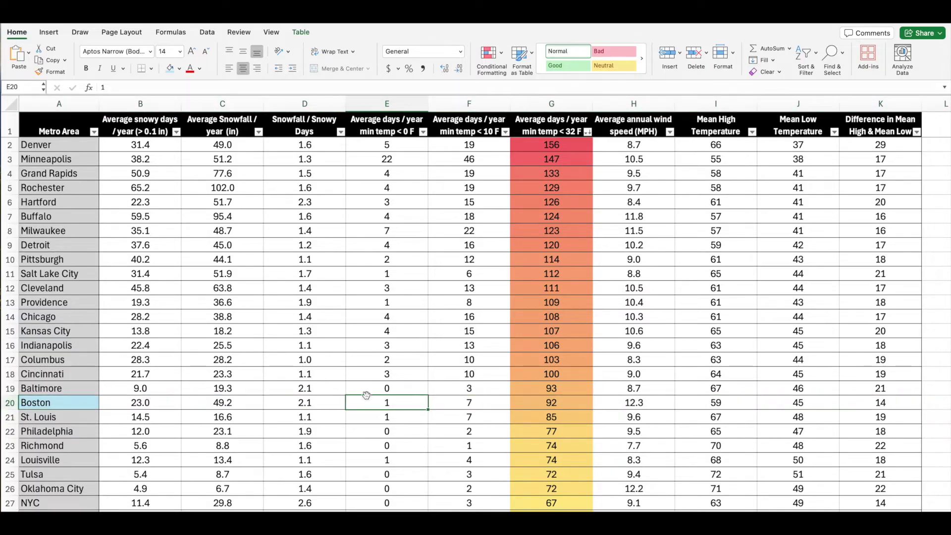
click(543, 168)
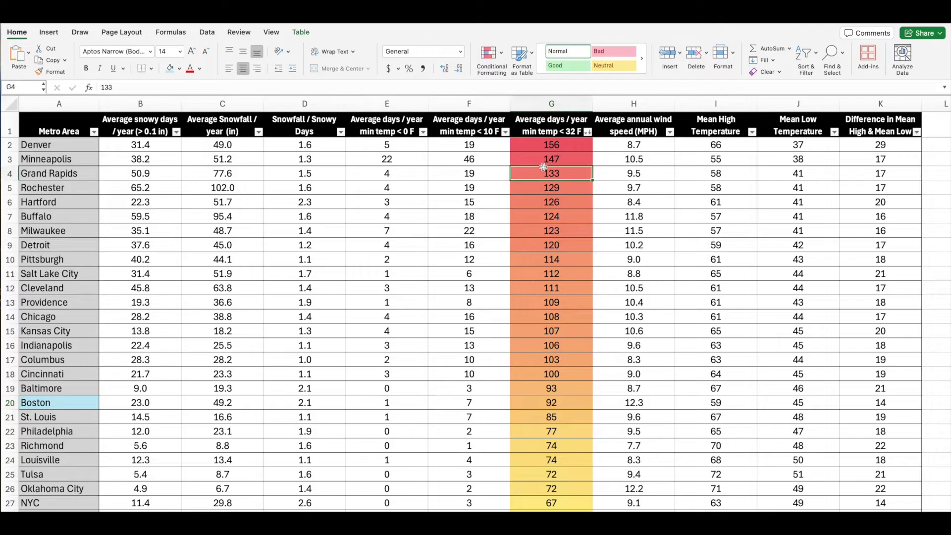
click(543, 162)
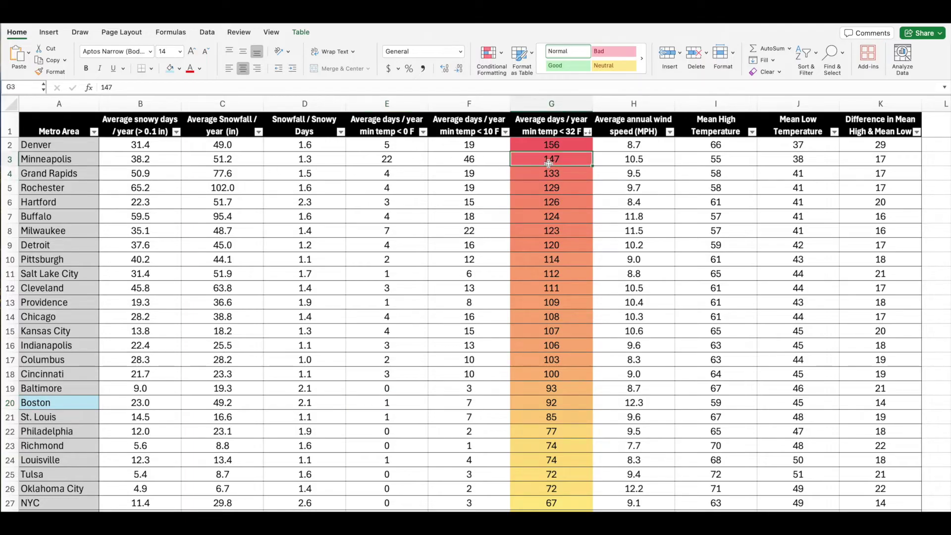
click(4, 403)
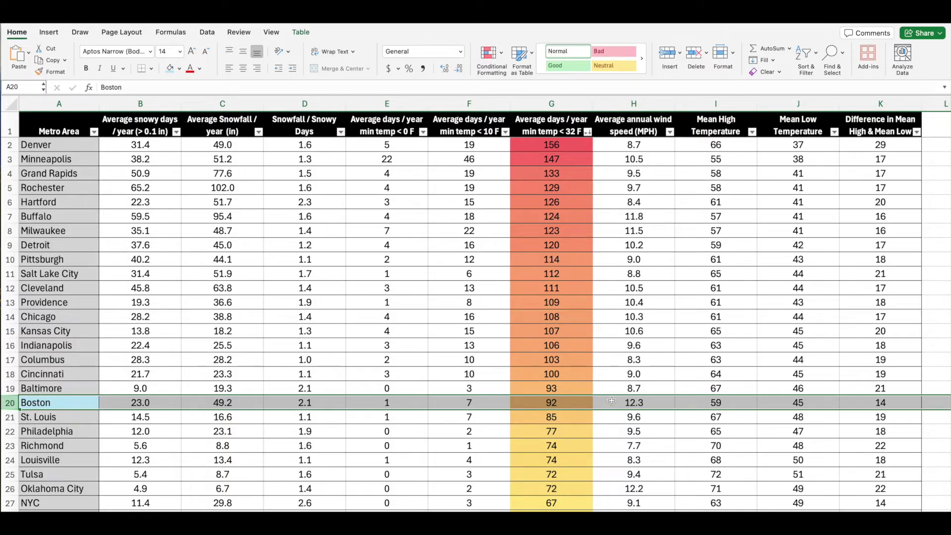
click(580, 404)
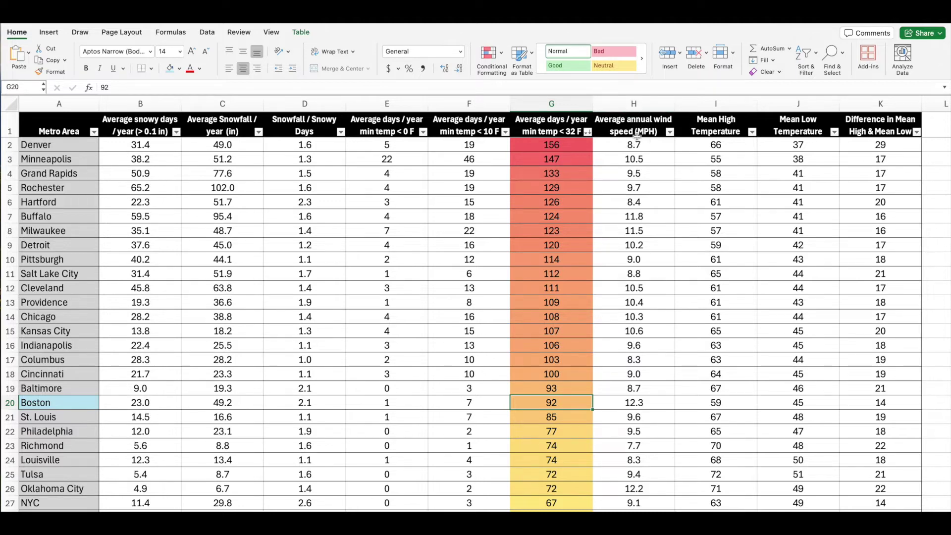
Step: Clear the conditional formatting rules from the Average days / year min temp < 32 F column
click(576, 103)
click(498, 57)
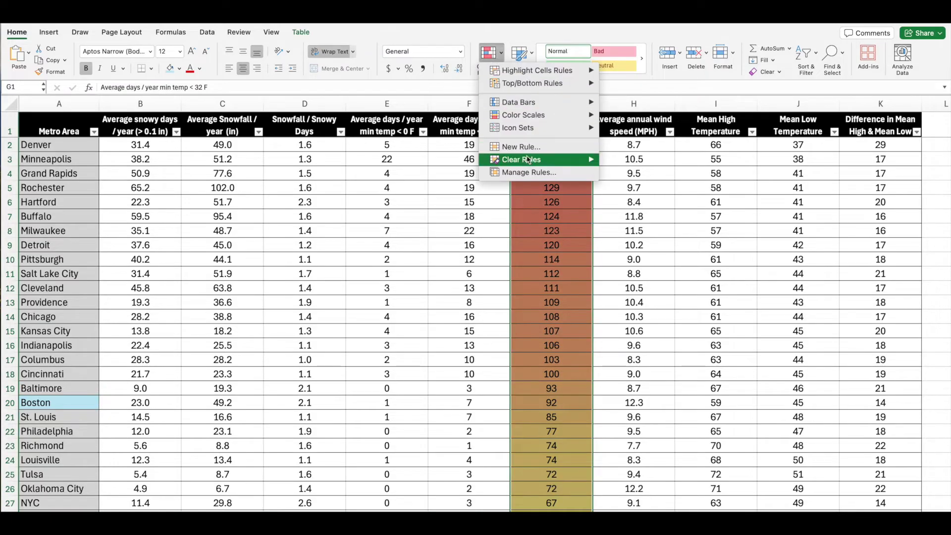
mouse_move(525, 158)
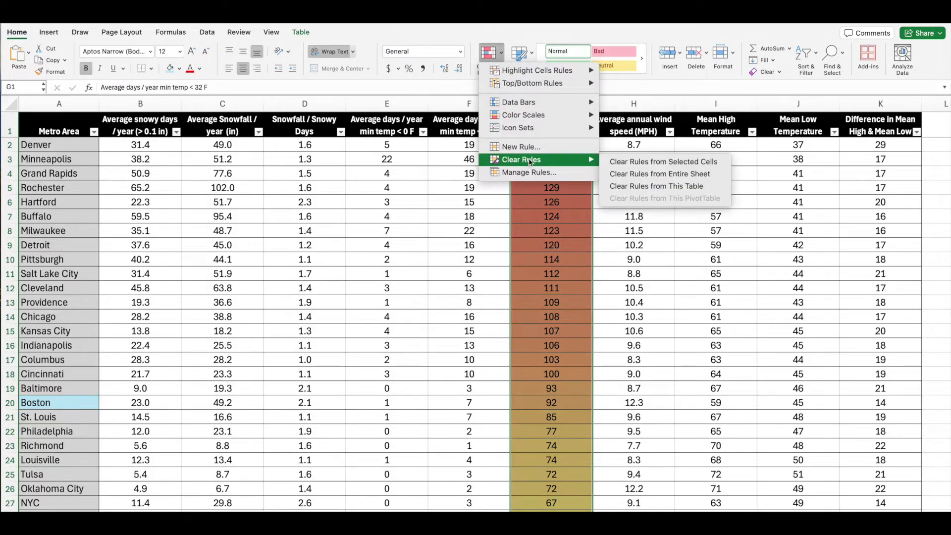
click(632, 162)
Step: Apply a red-yellow-green color scale to the Average annual wind speed (MPH) column, with high values in red
click(638, 105)
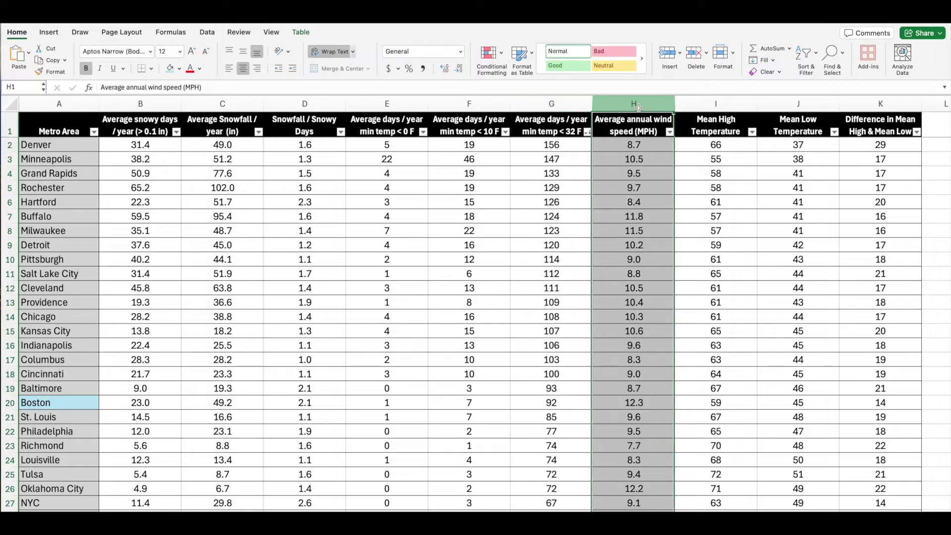
click(490, 55)
mouse_move(528, 121)
click(632, 124)
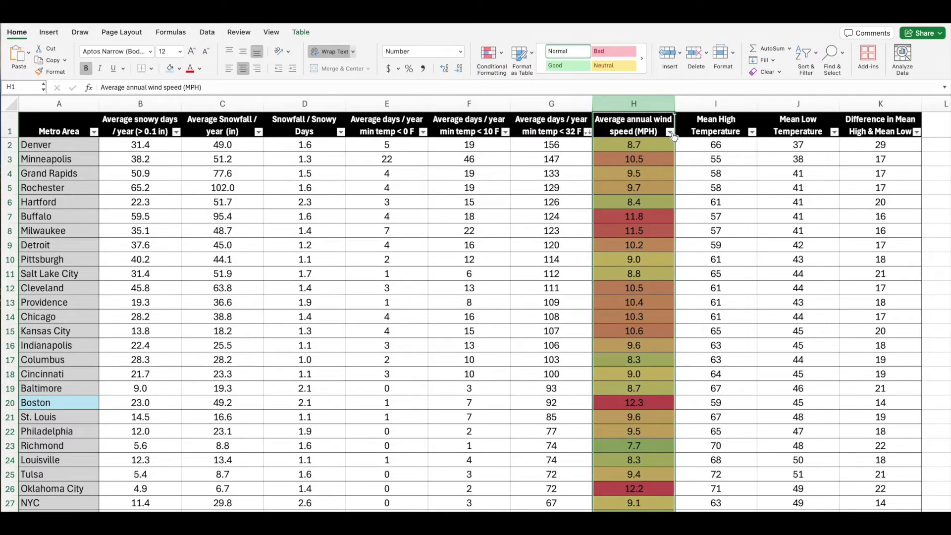
Step: Sort the table by average annual wind speed in descending order
click(670, 132)
click(786, 167)
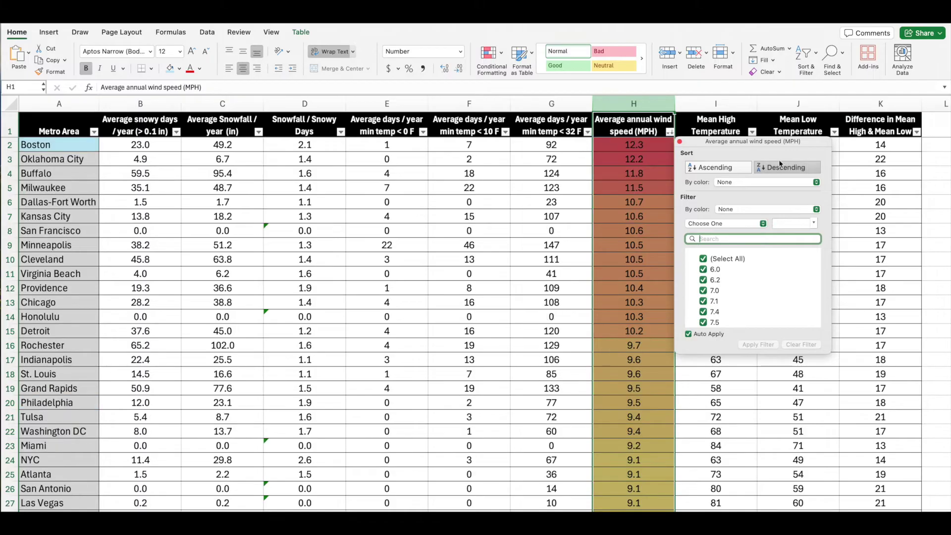
click(680, 142)
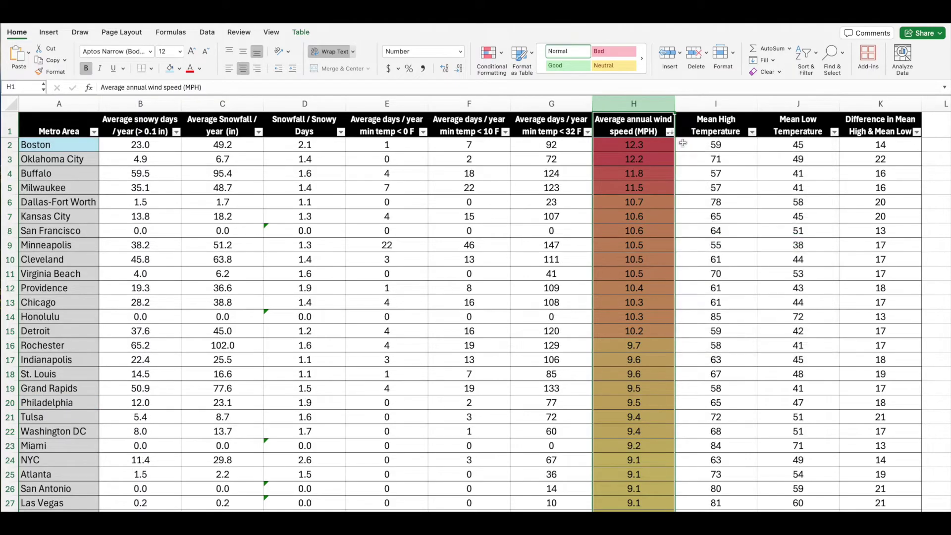
Step: Compare Boston's average annual wind speed with Oklahoma City's and review the rest of Boston's row
click(687, 145)
click(659, 148)
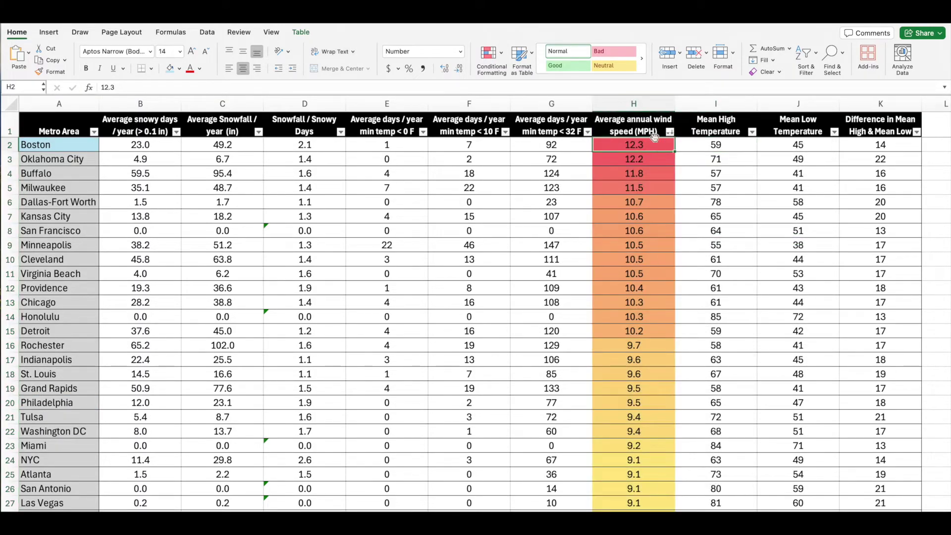
click(10, 145)
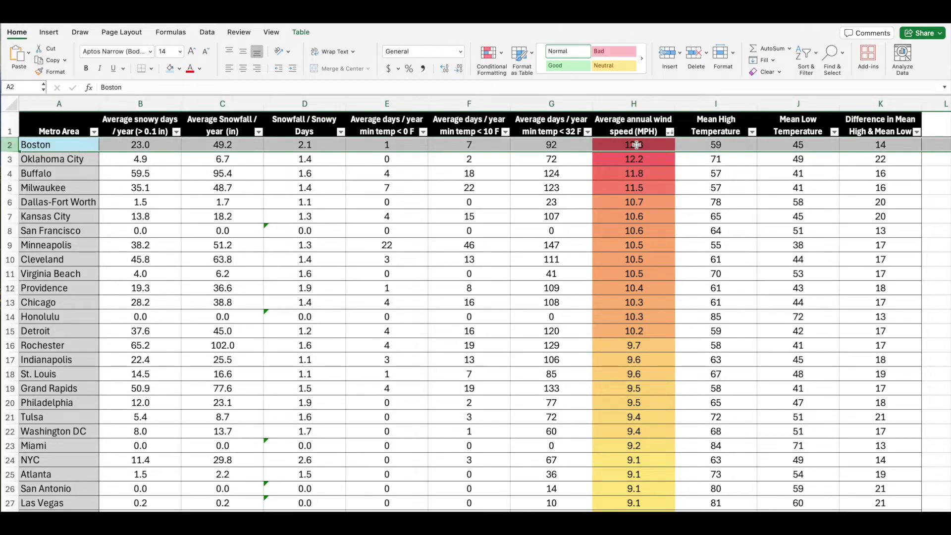
click(45, 162)
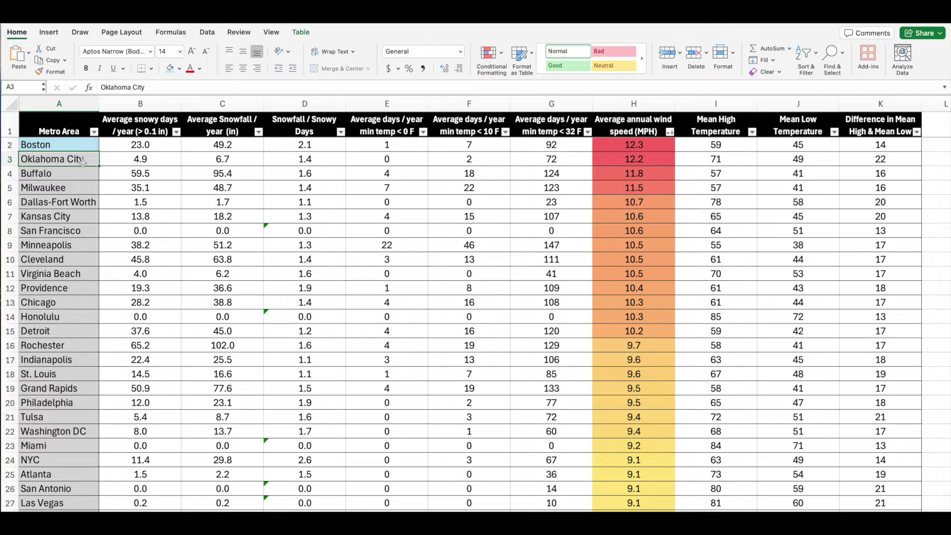
click(10, 145)
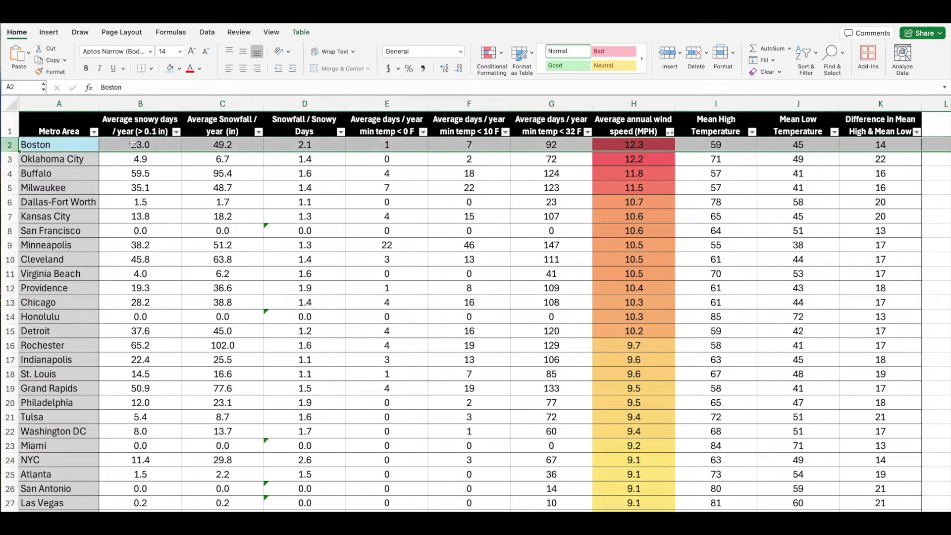
click(655, 162)
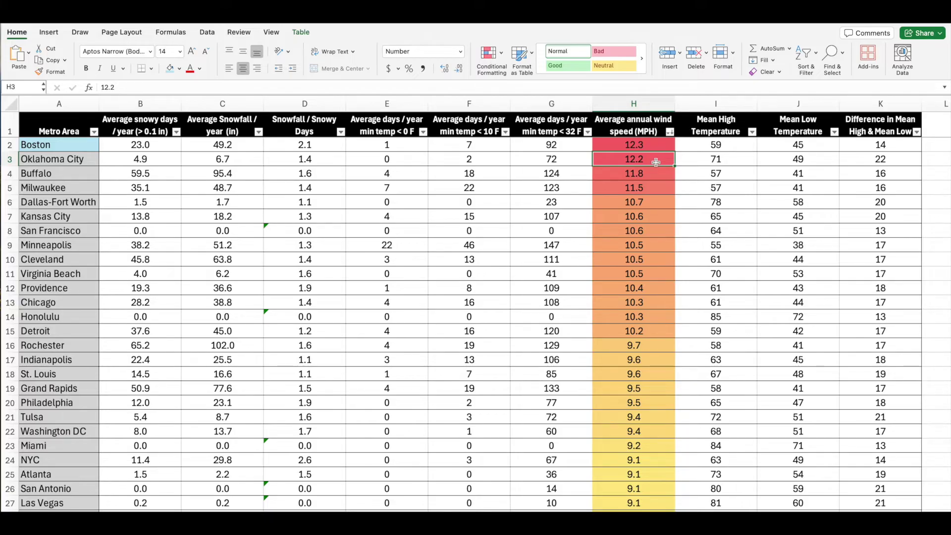
click(652, 145)
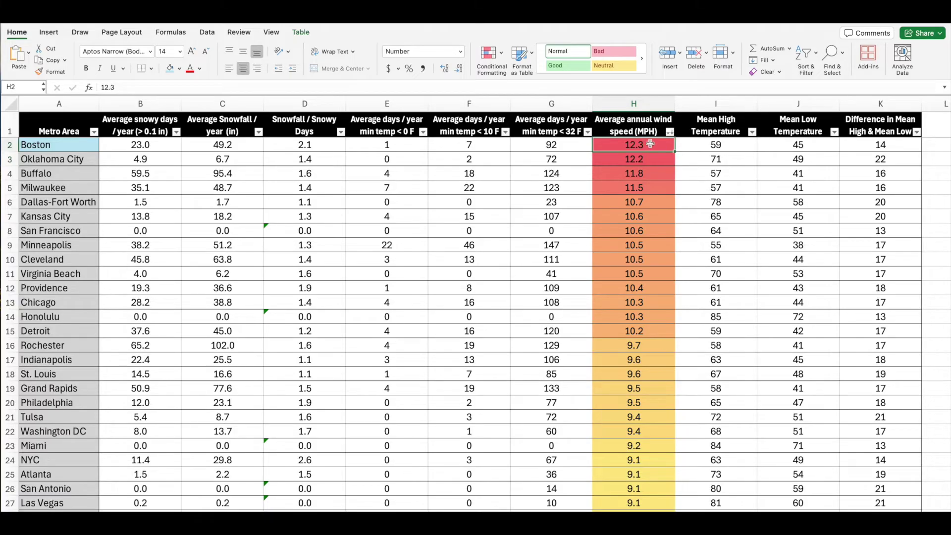
click(14, 145)
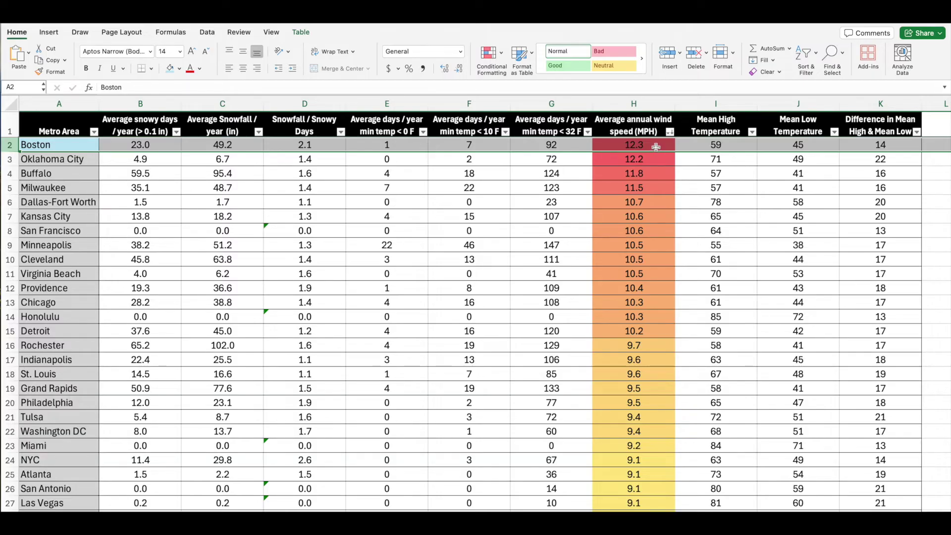
click(656, 147)
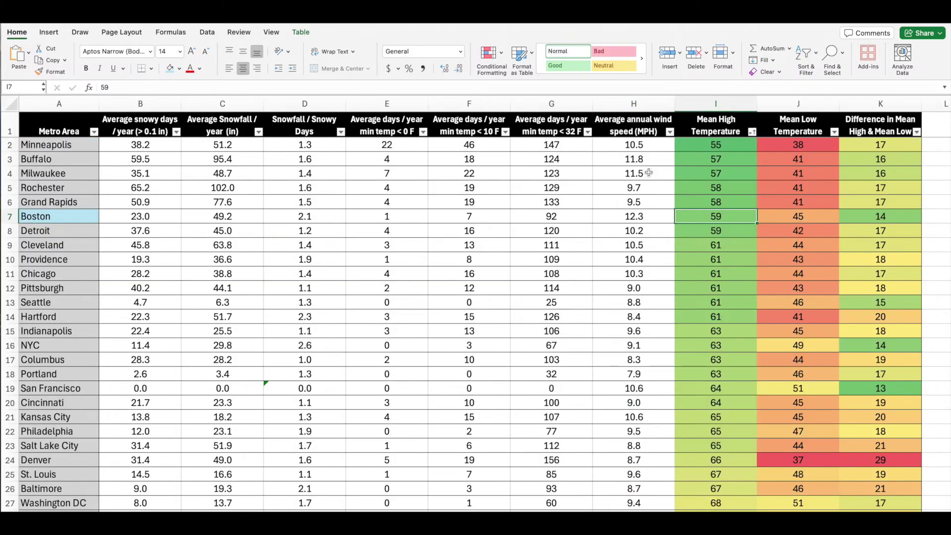
Step: Examine Boston's mean high temperature against the other metro areas, alongside the mean low and difference columns
click(725, 128)
click(722, 212)
scroll(68, 215, right, 1)
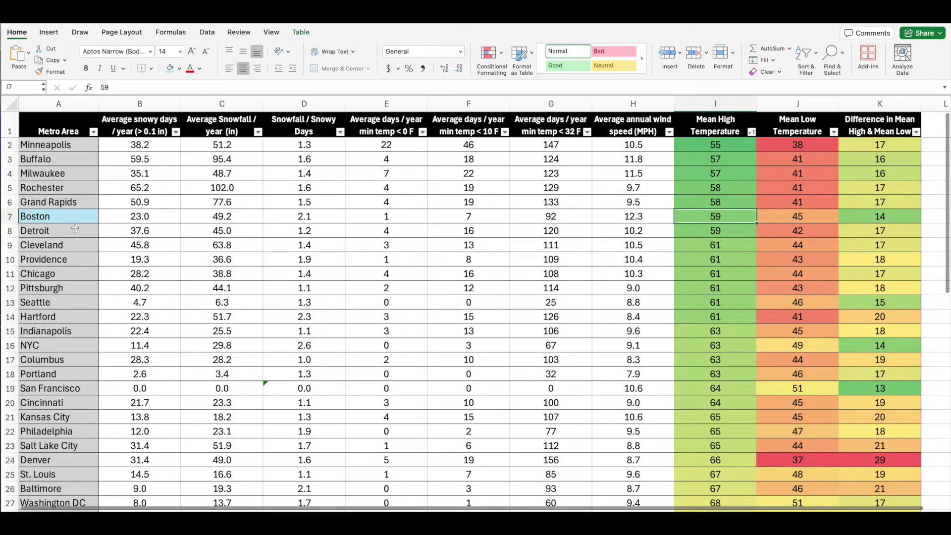
scroll(74, 227, left, 1)
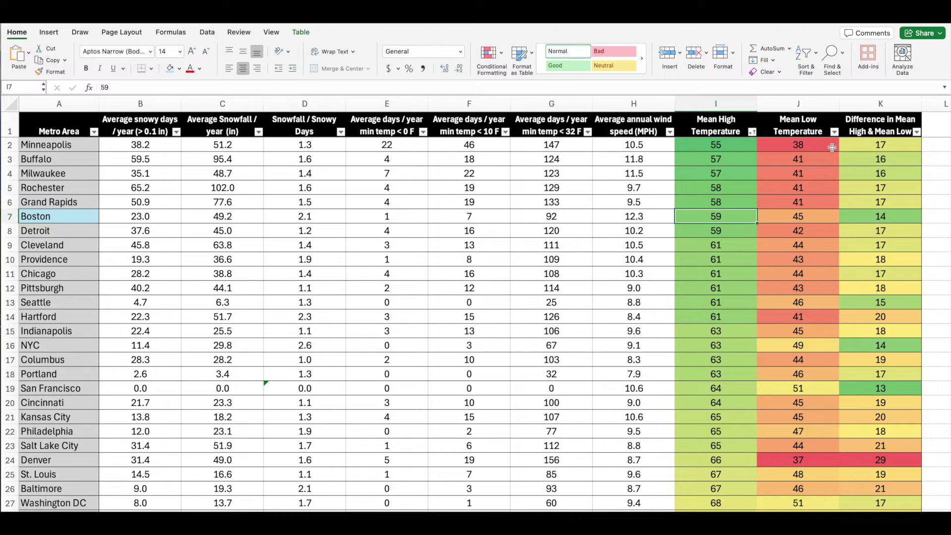
Step: Sort the table by Mean Low Temperature in ascending order
click(834, 132)
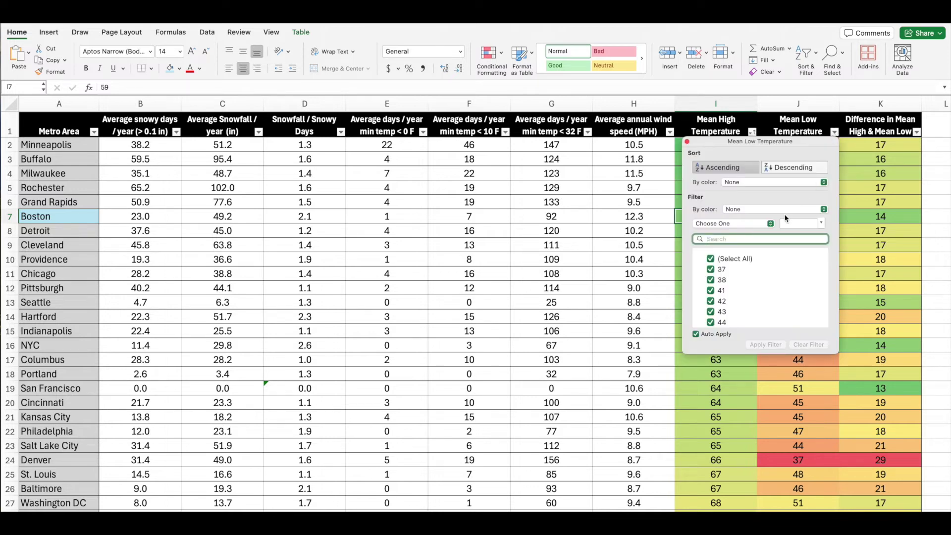
click(790, 168)
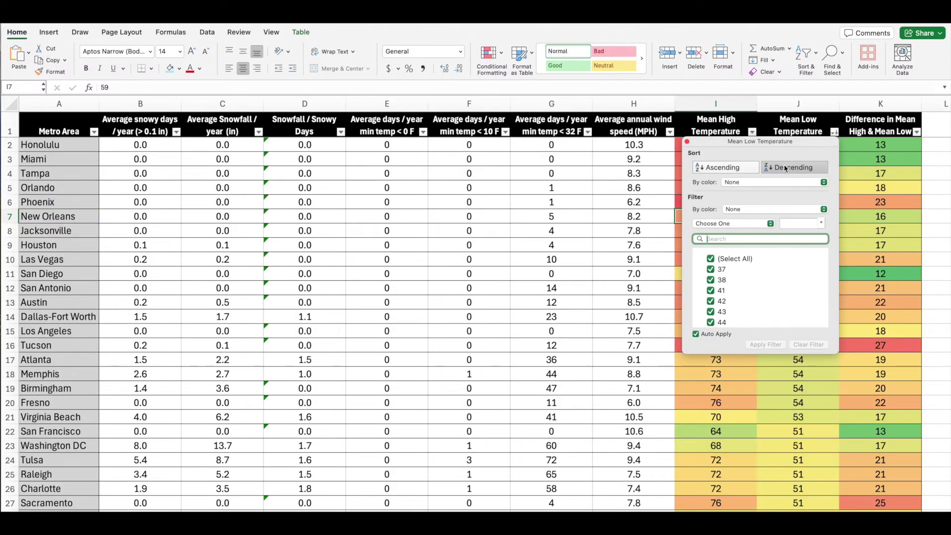
click(711, 168)
click(688, 143)
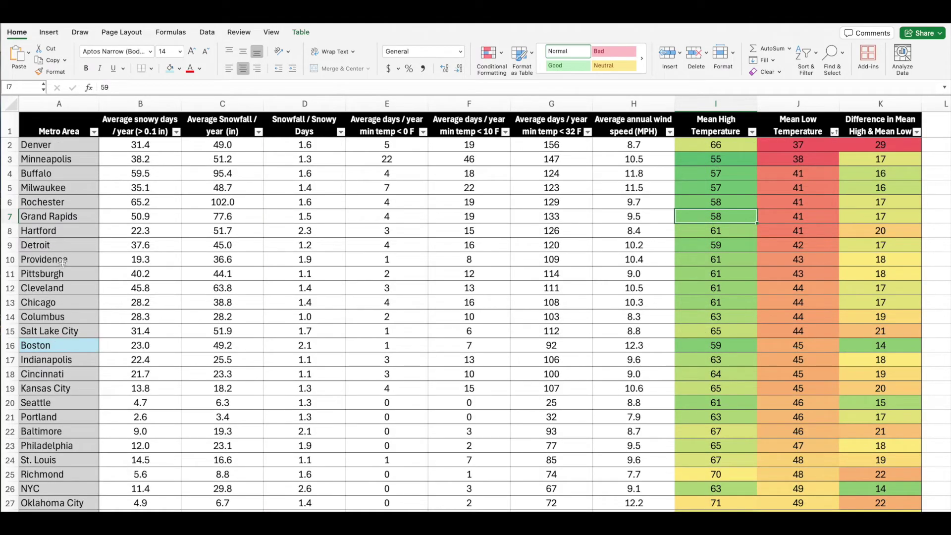
Step: Compare Boston's mean low temperature with the colder metro areas from Denver to Salt Lake City and with Indianapolis, Cincinnati and Kansas City
drag(58, 327, 60, 141)
drag(50, 366, 52, 394)
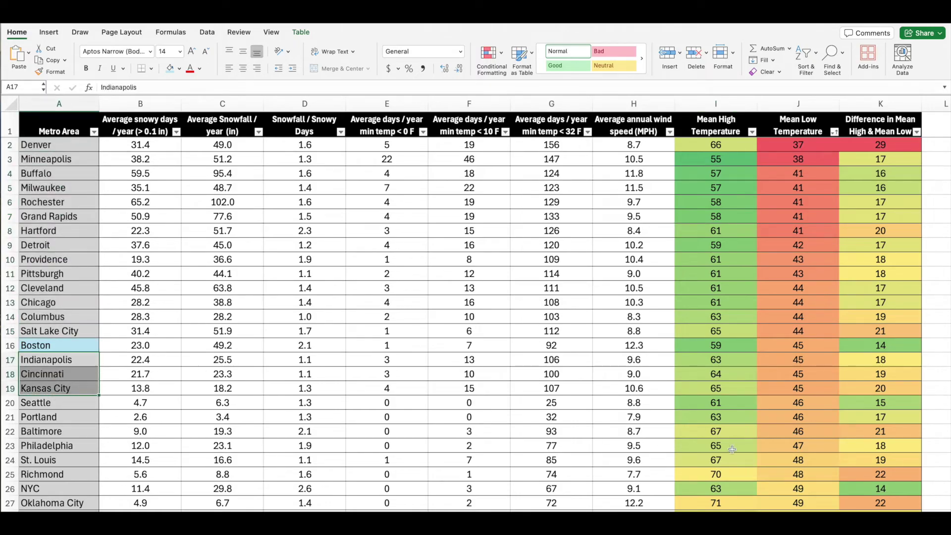
click(801, 332)
click(799, 346)
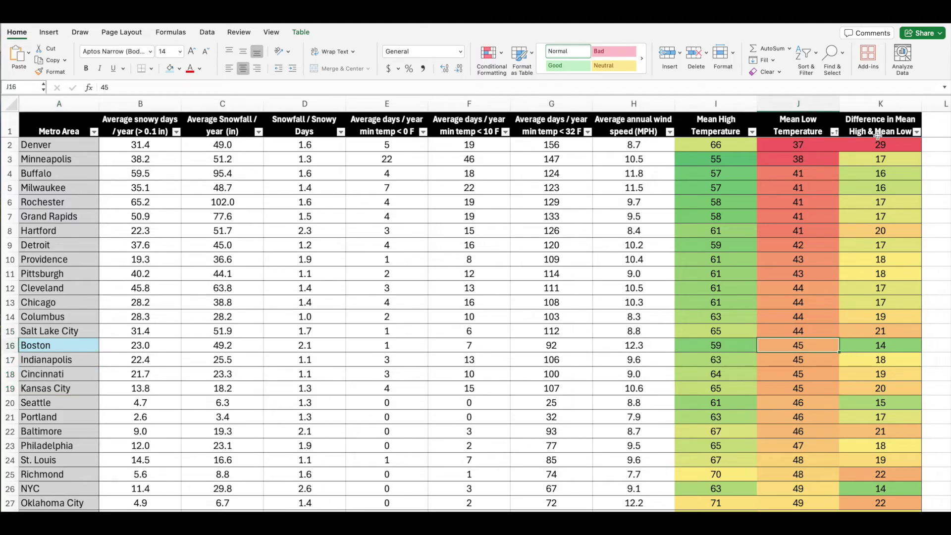
Step: Sort the table by Difference in Mean High & Mean Low in ascending order
click(917, 132)
click(819, 168)
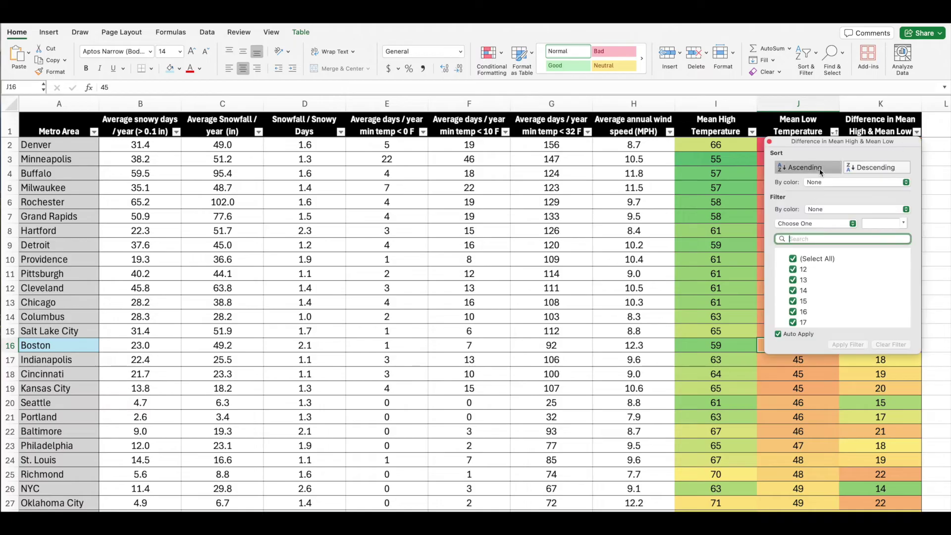
click(770, 141)
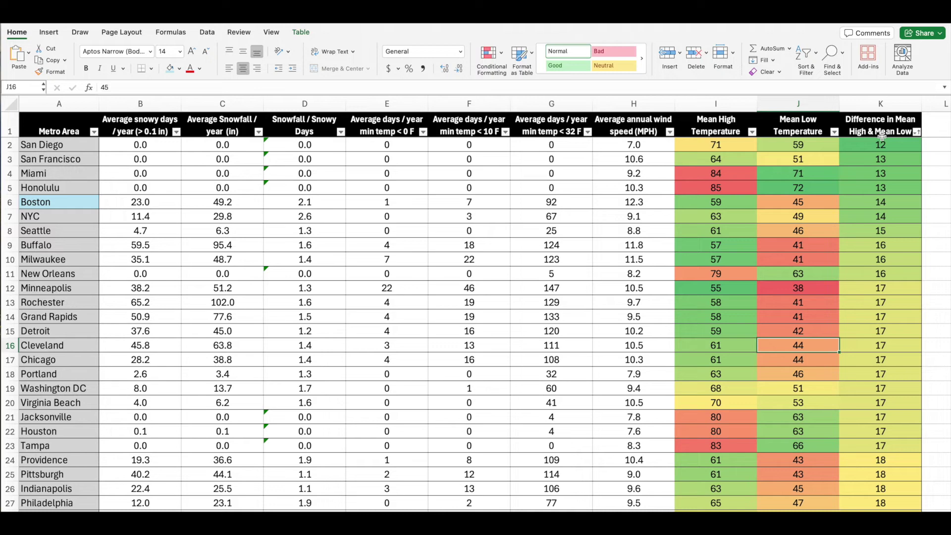
Step: Compare Boston's row and its mean high-low difference with the metro areas at the end of the ranking, including Denver, Sacramento and Austin
click(10, 203)
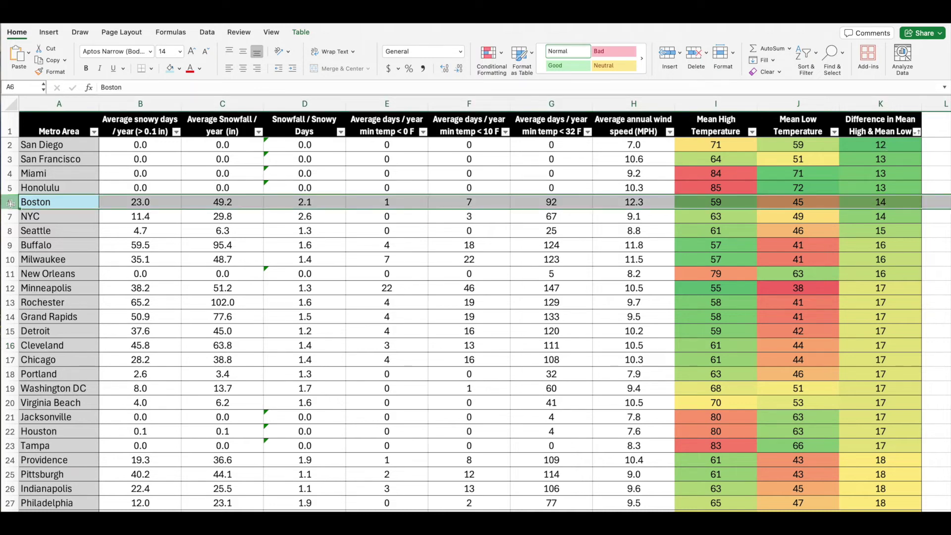
click(895, 206)
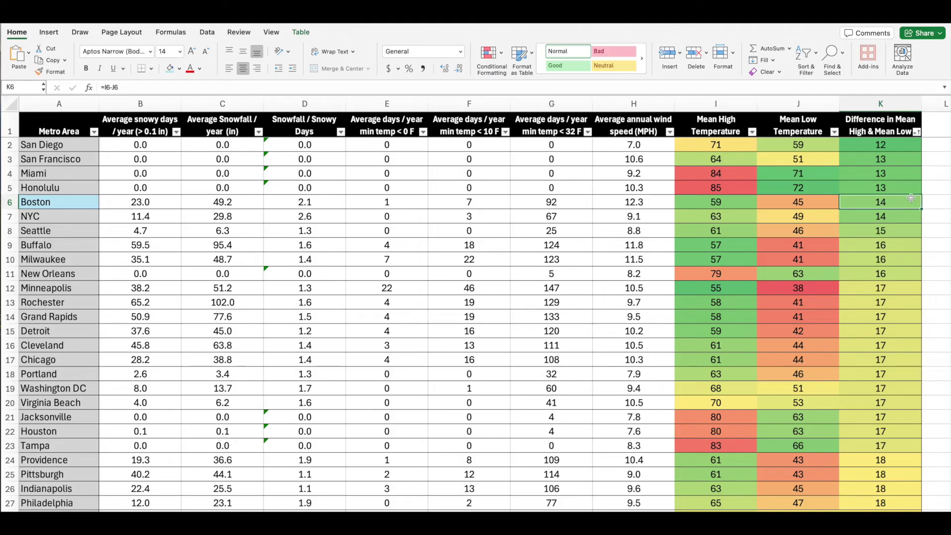
scroll(892, 283, down, 12)
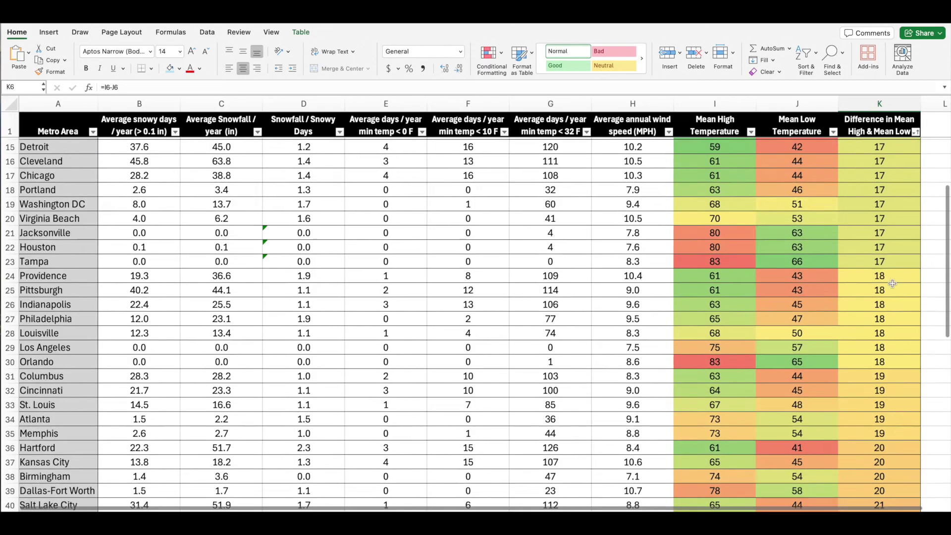
scroll(892, 284, up, 2)
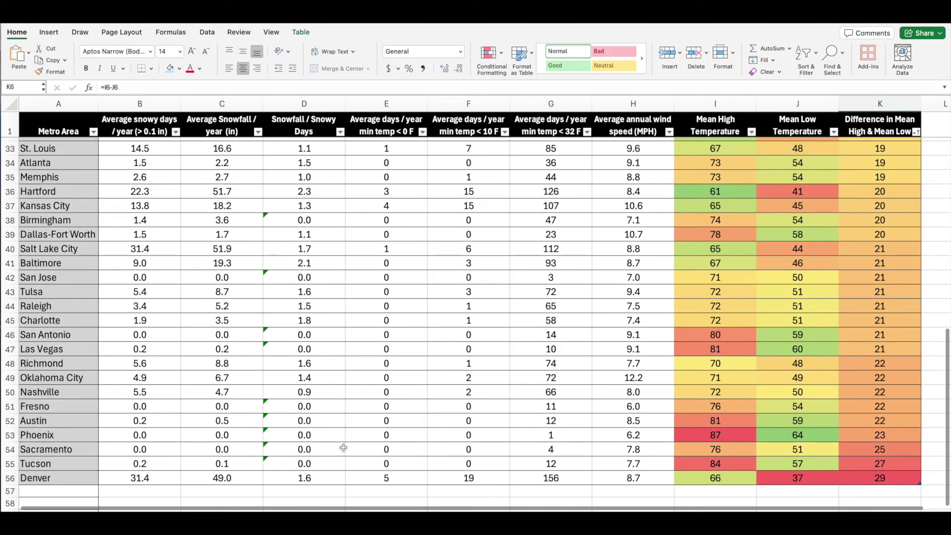
click(82, 477)
click(80, 449)
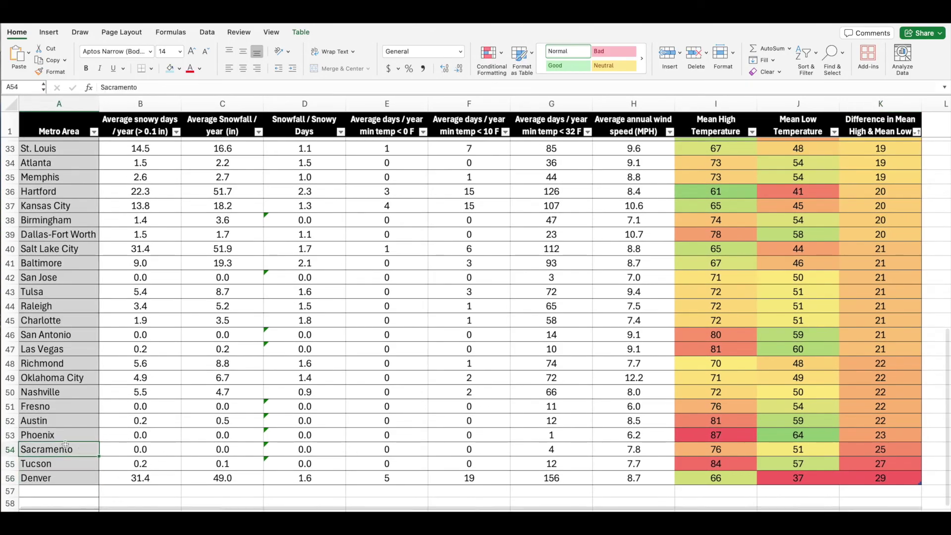
click(10, 420)
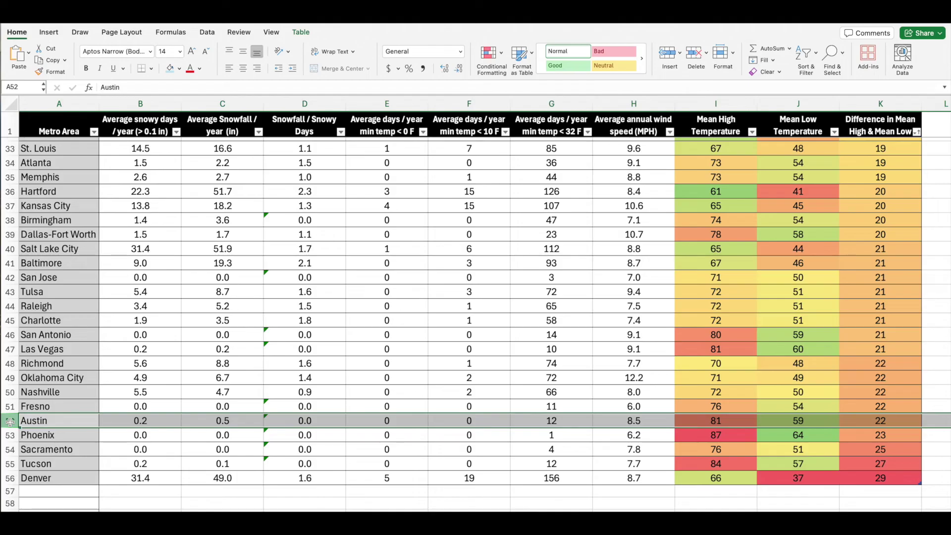
click(895, 419)
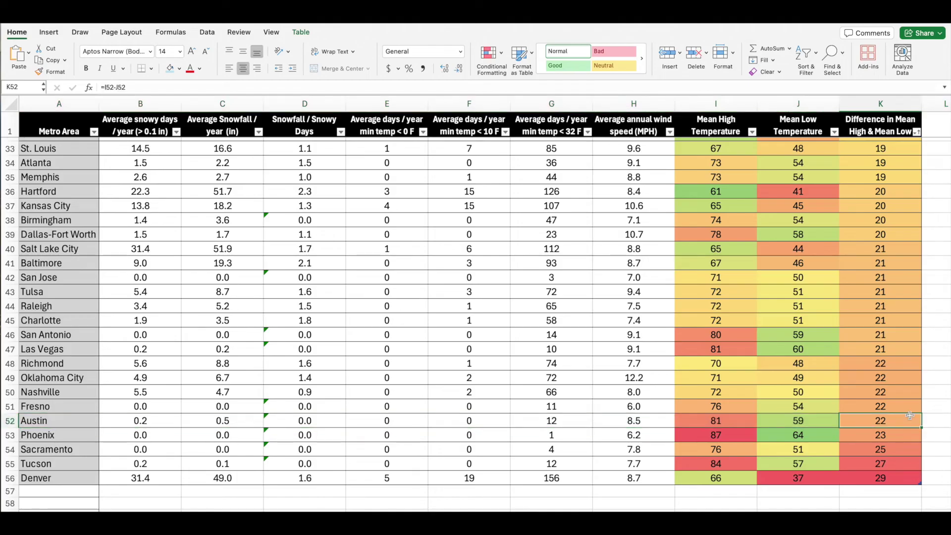
scroll(860, 332, up, 10)
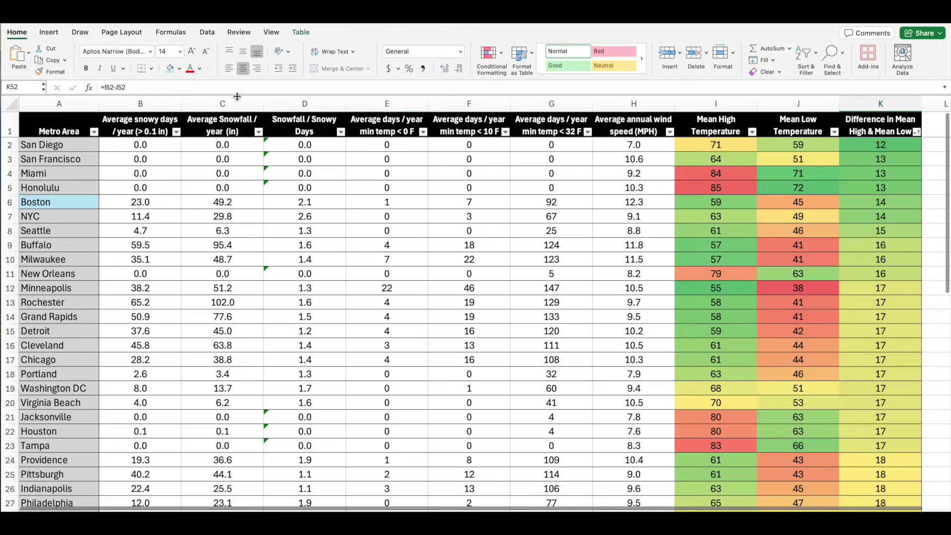
click(10, 202)
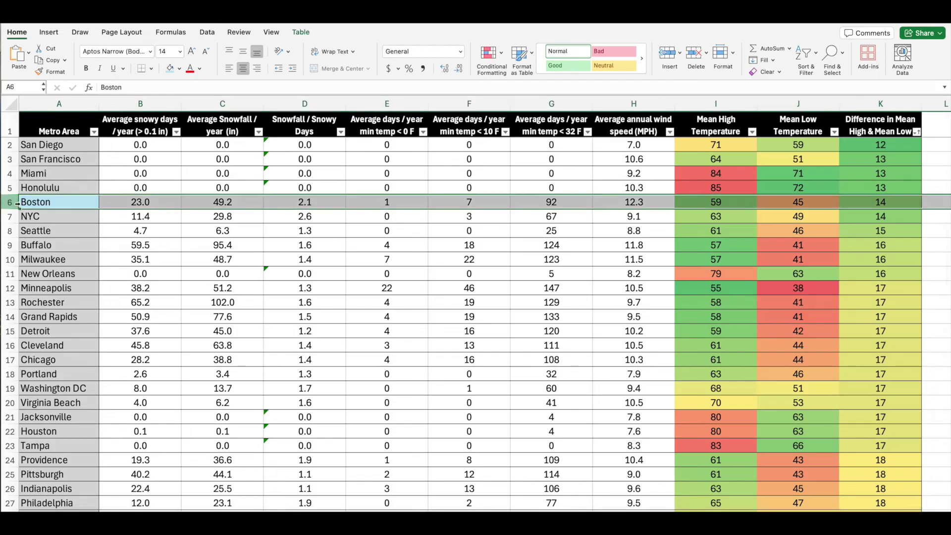